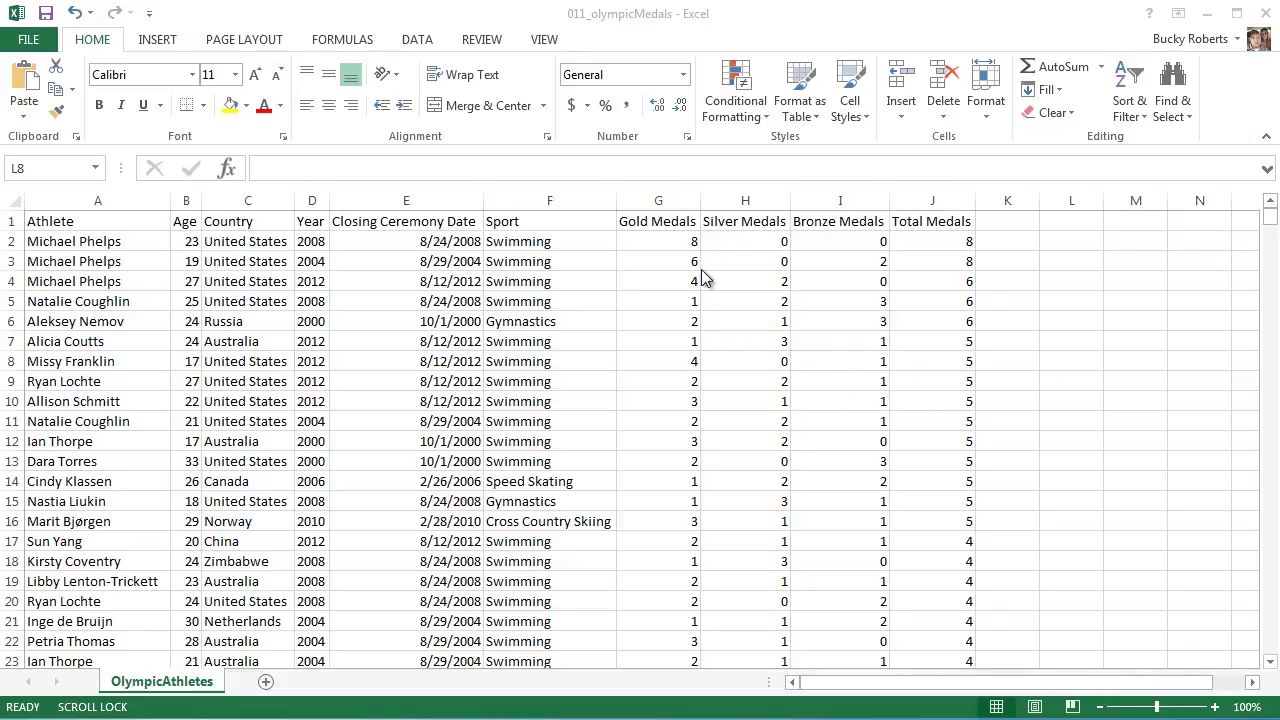
Step: Name the medal figures in range G2:J18 "beefham"
{"action": "left_click_drag", "start_coordinate": [673, 241], "coordinate": [931, 521]}
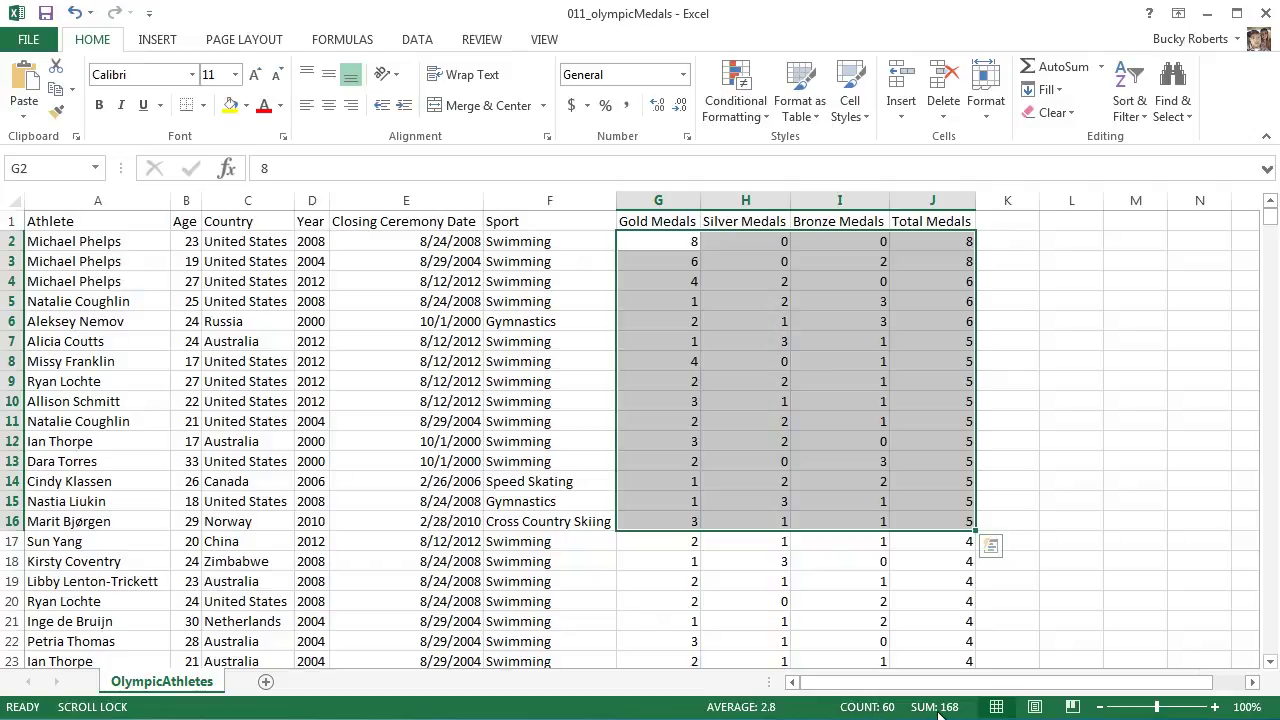
{"action": "left_click", "coordinate": [1044, 403]}
{"action": "left_click_drag", "start_coordinate": [658, 241], "coordinate": [931, 553]}
{"action": "left_click", "coordinate": [44, 168]}
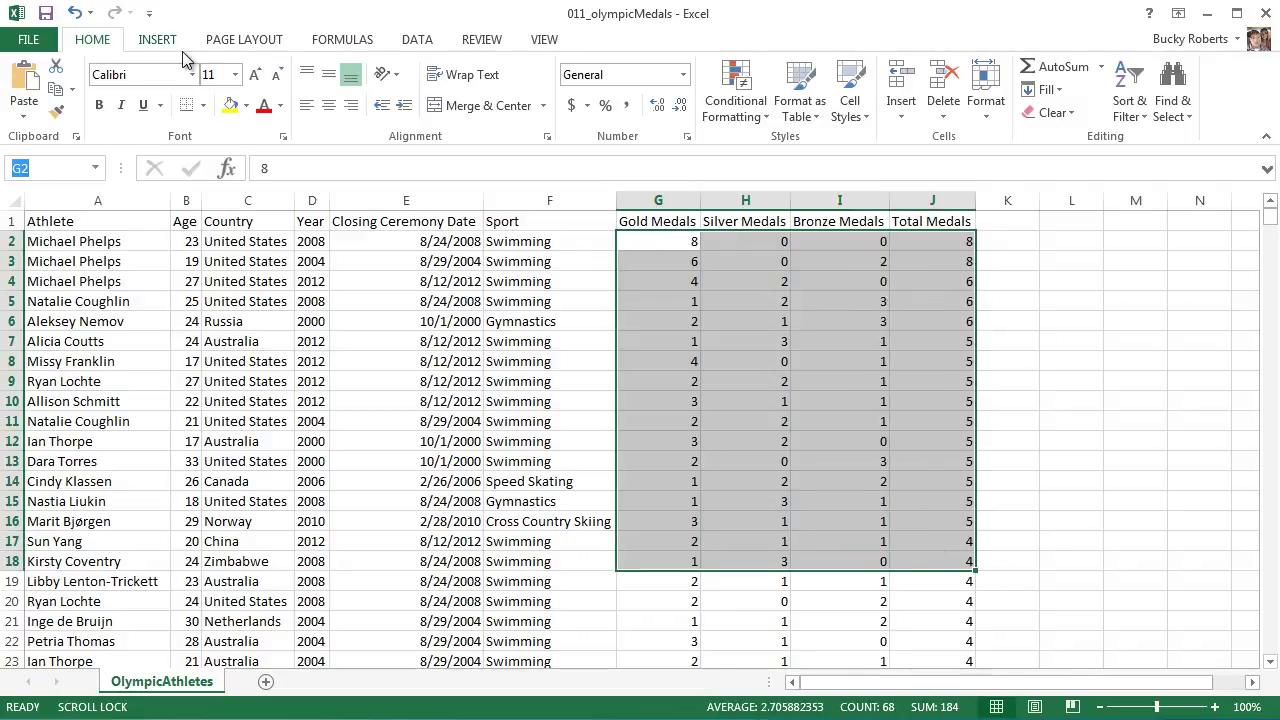
{"action": "type", "text": "beefham"}
{"action": "key", "text": "Return"}
Step: Enter the formula =COUNT(beefham) in cell K2 to count the numeric cells of the named range
{"action": "left_click", "coordinate": [1017, 245]}
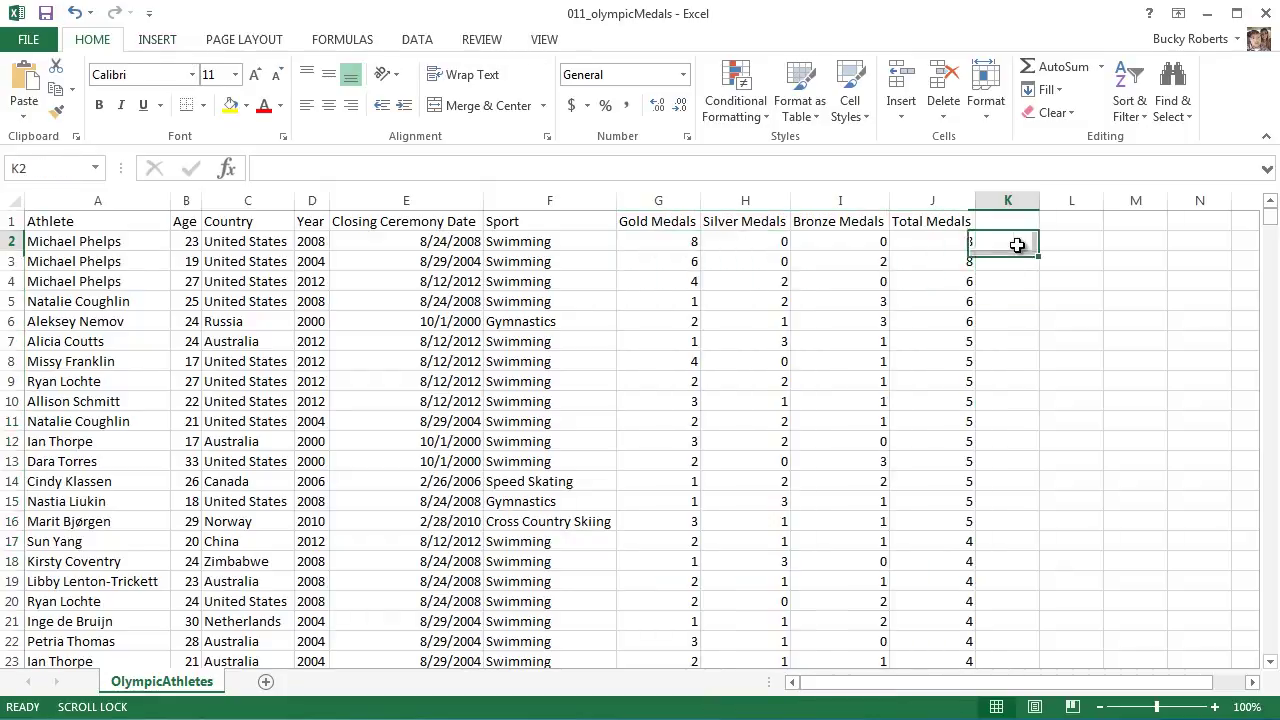
{"action": "type", "text": "=COU"}
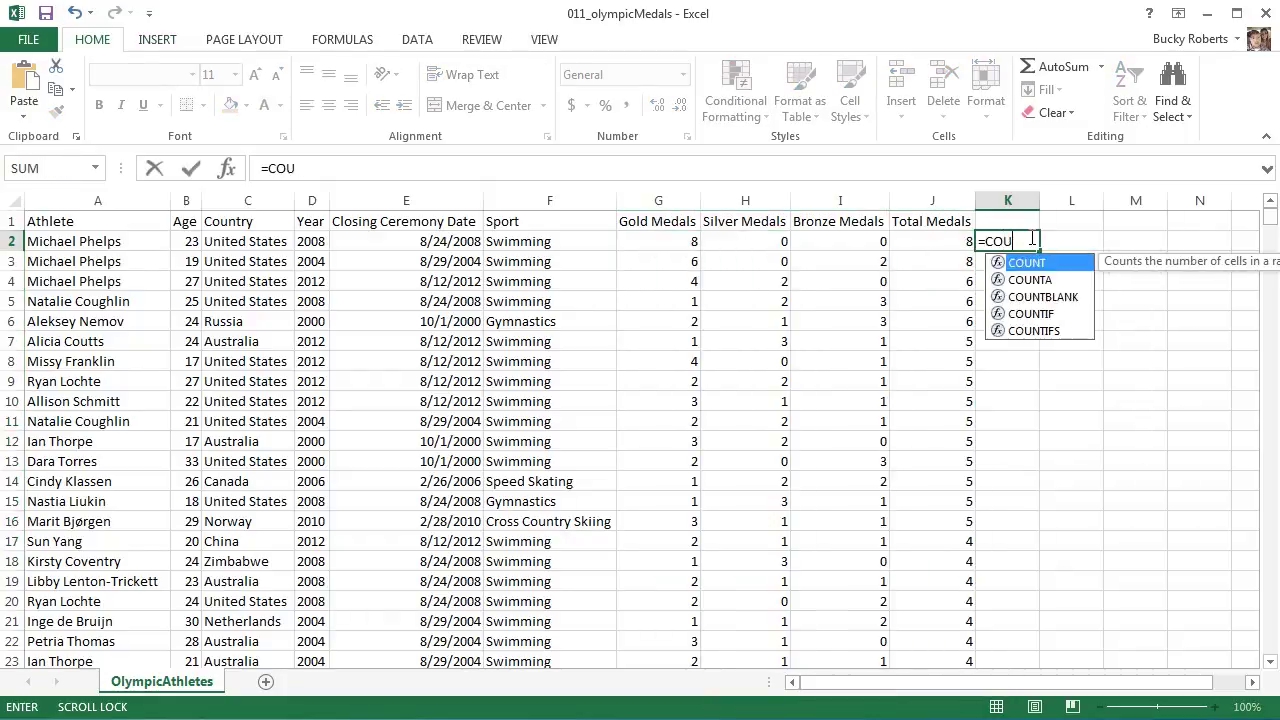
{"action": "type", "text": "NT("}
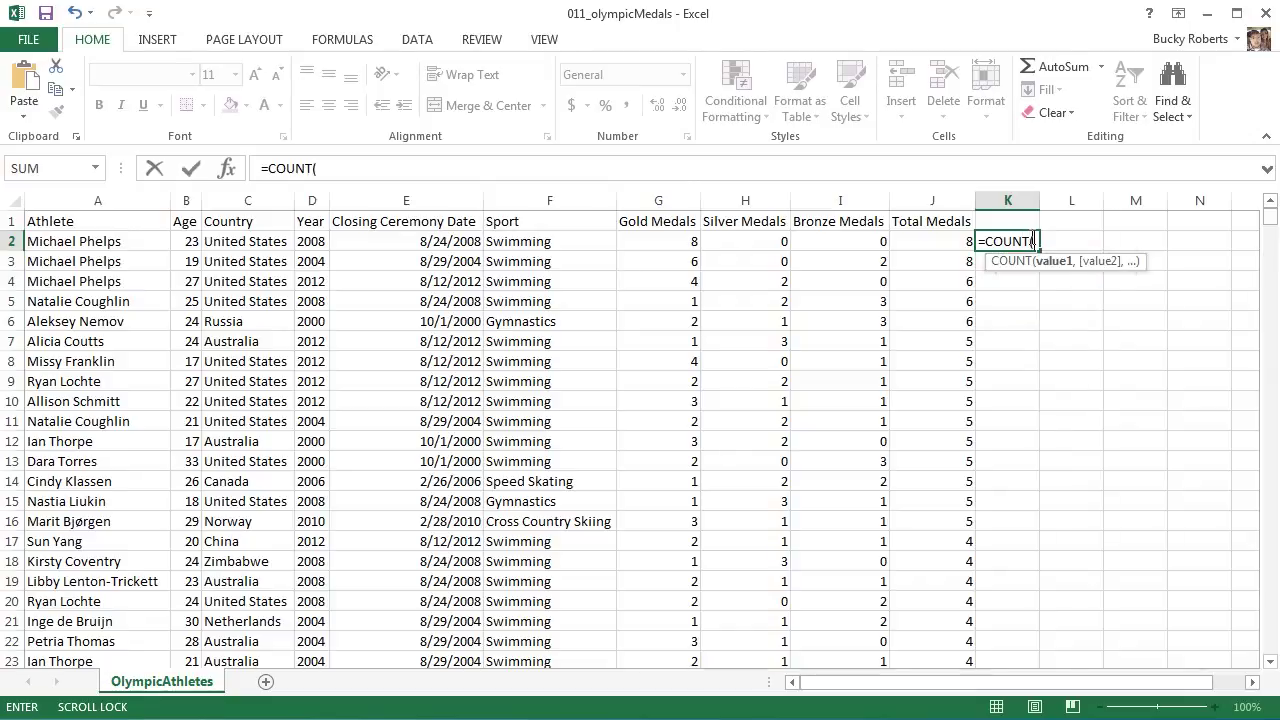
{"action": "type", "text": "bee"}
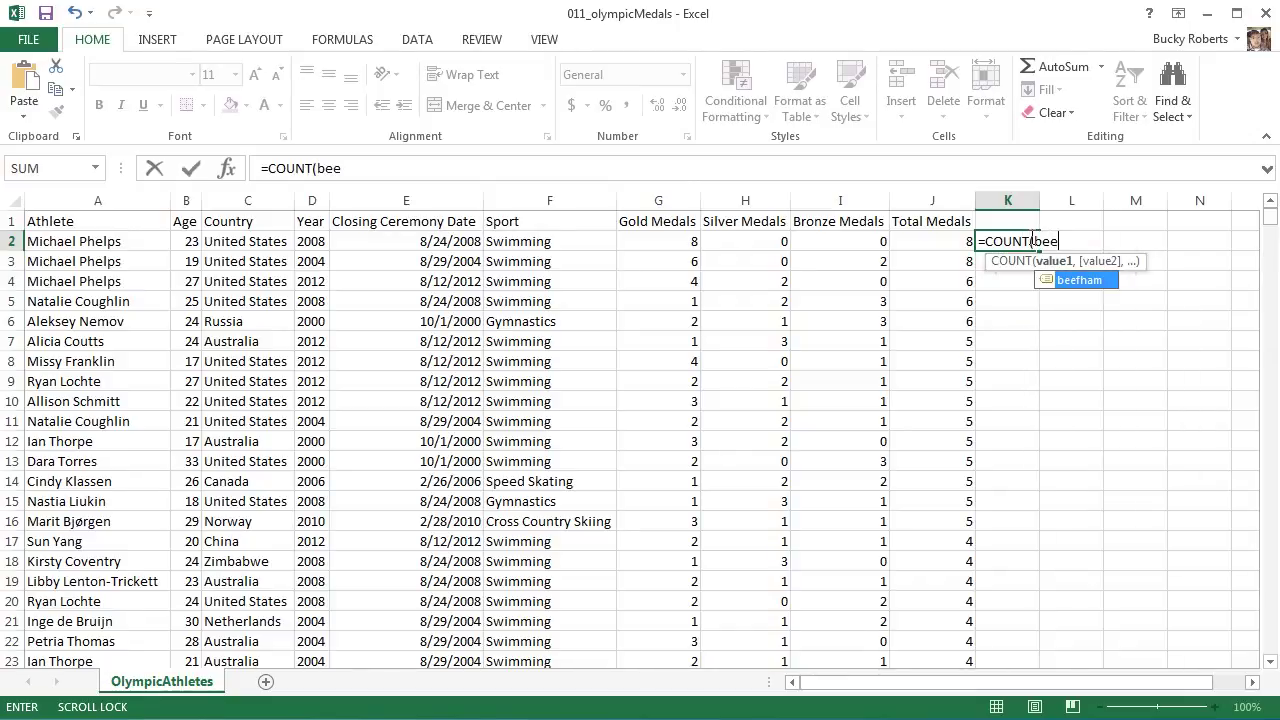
{"action": "key", "text": "Escape"}
{"action": "key", "text": "Down"}
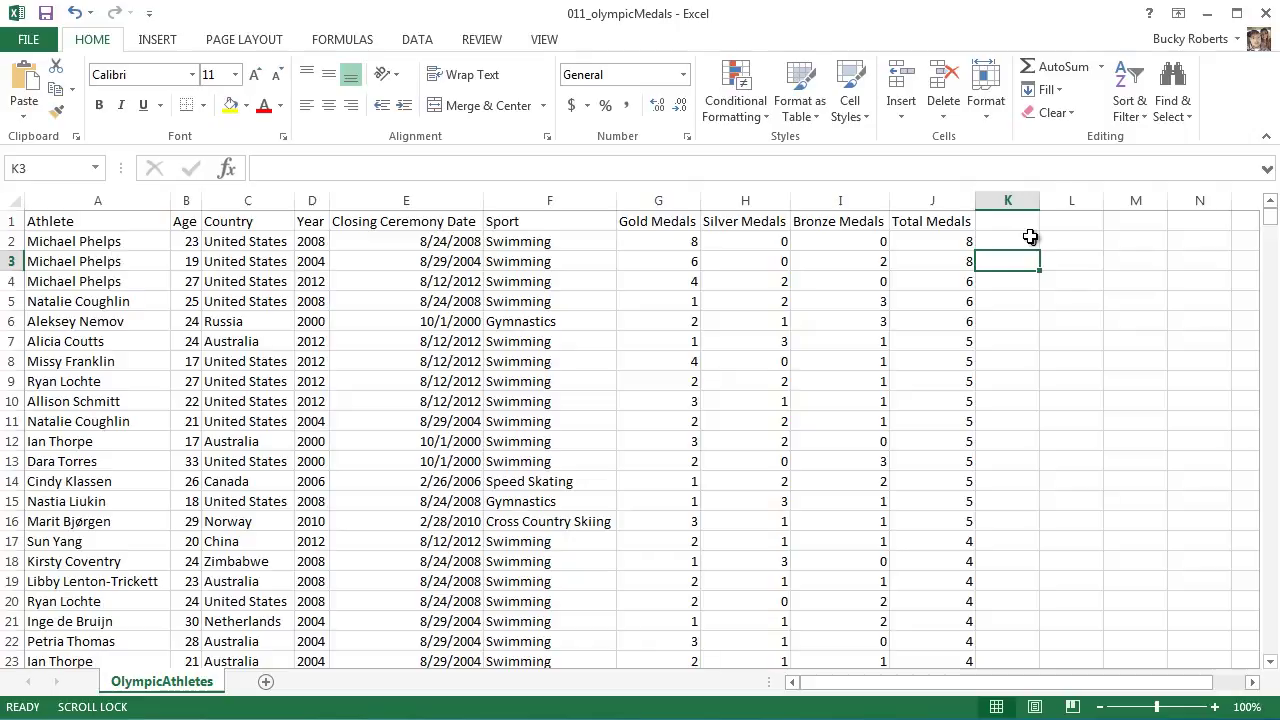
{"action": "left_click", "coordinate": [1030, 237]}
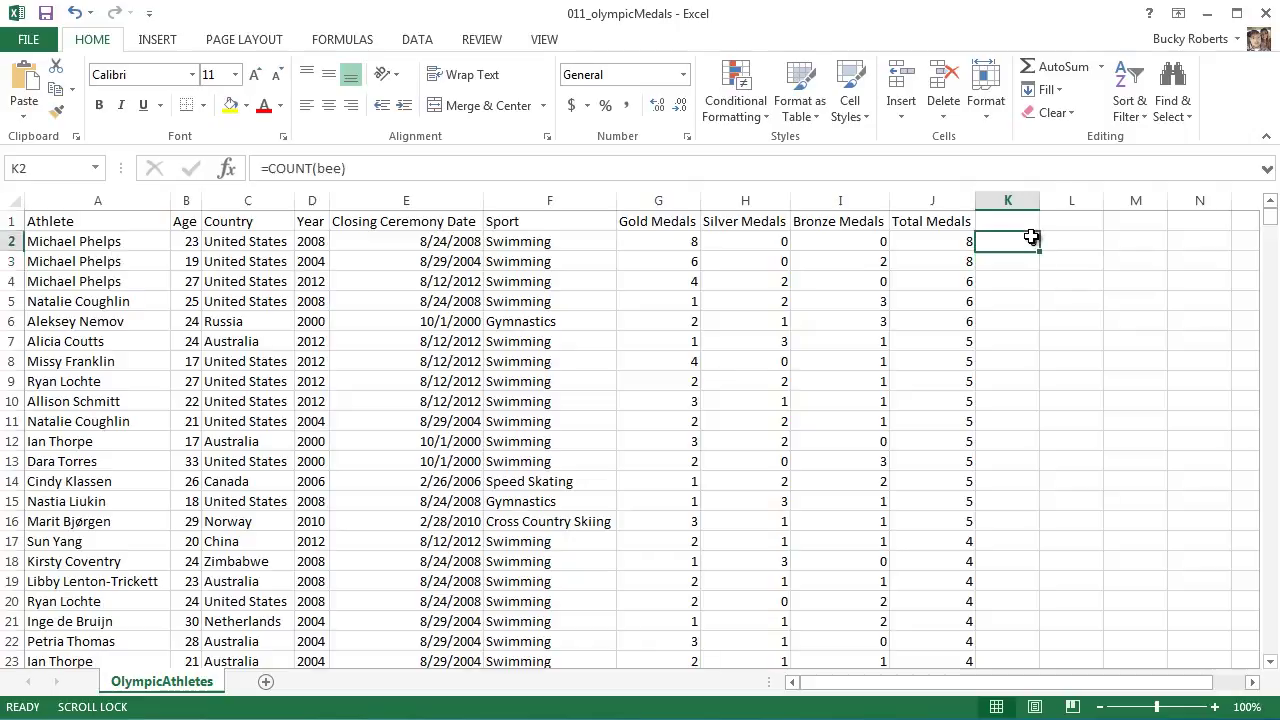
{"action": "left_click", "coordinate": [342, 175]}
{"action": "type", "text": "fha"}
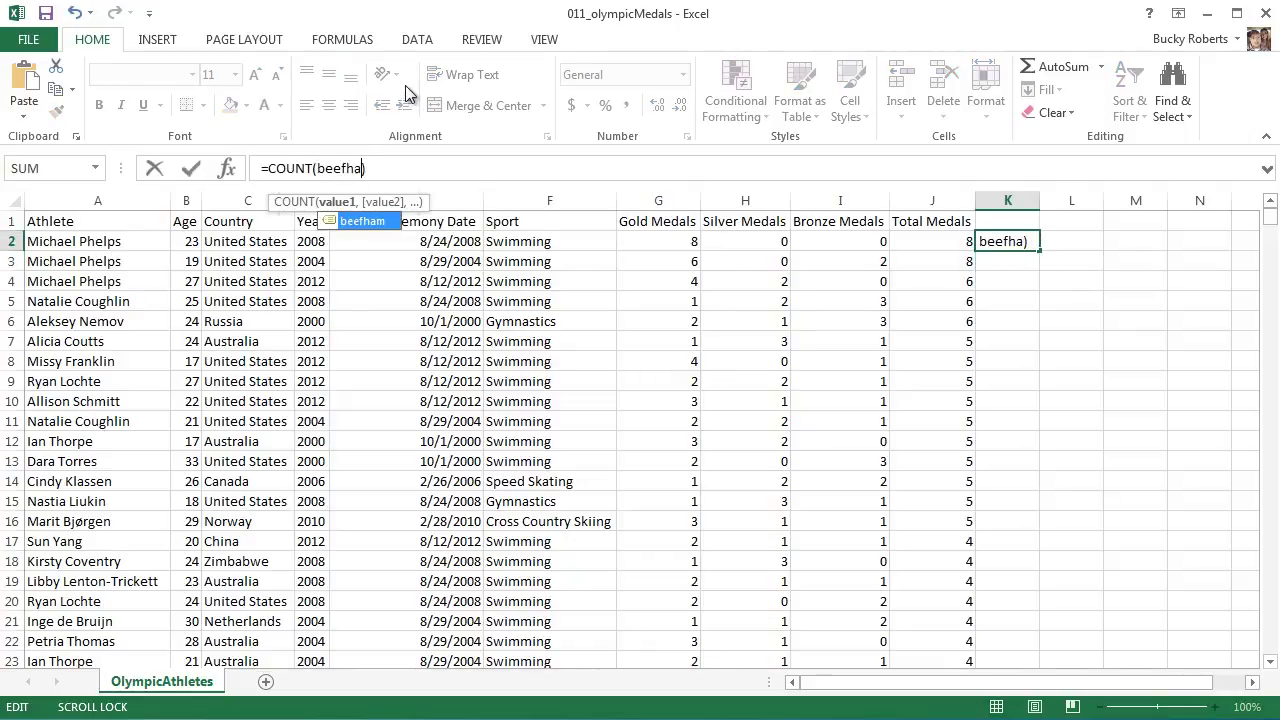
{"action": "type", "text": "m"}
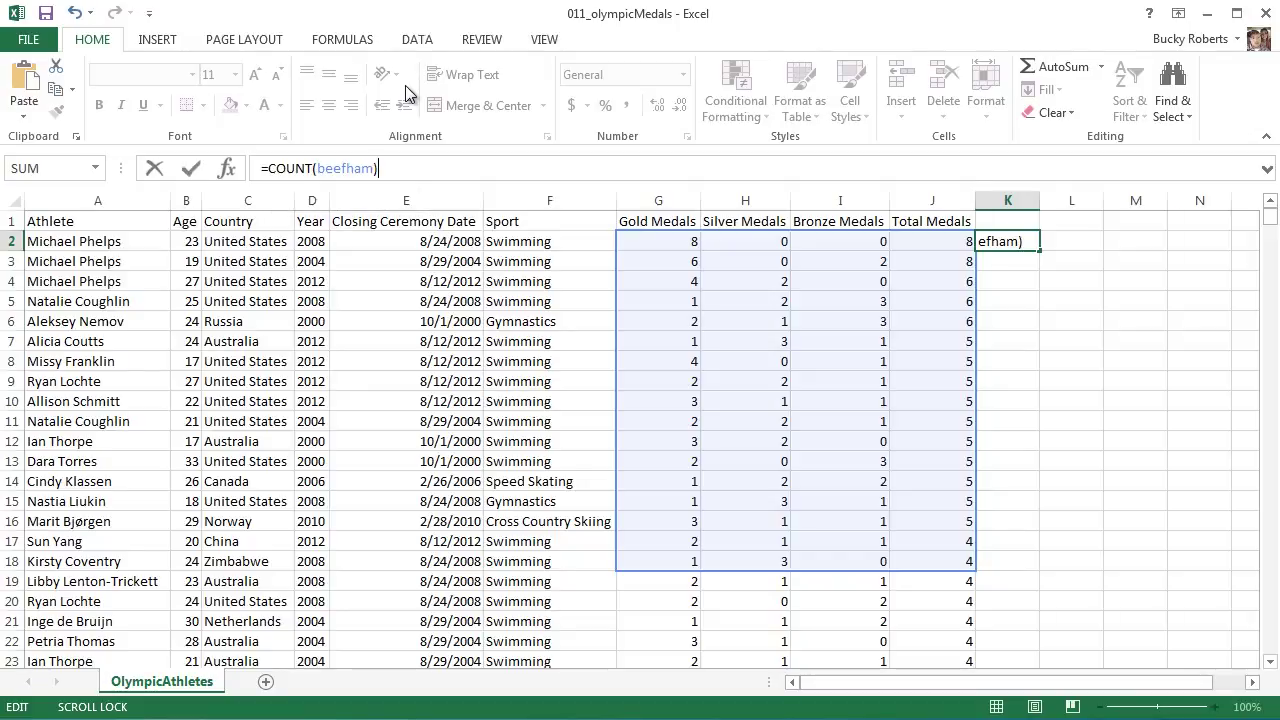
{"action": "key", "text": "Return"}
{"action": "left_click", "coordinate": [1029, 244]}
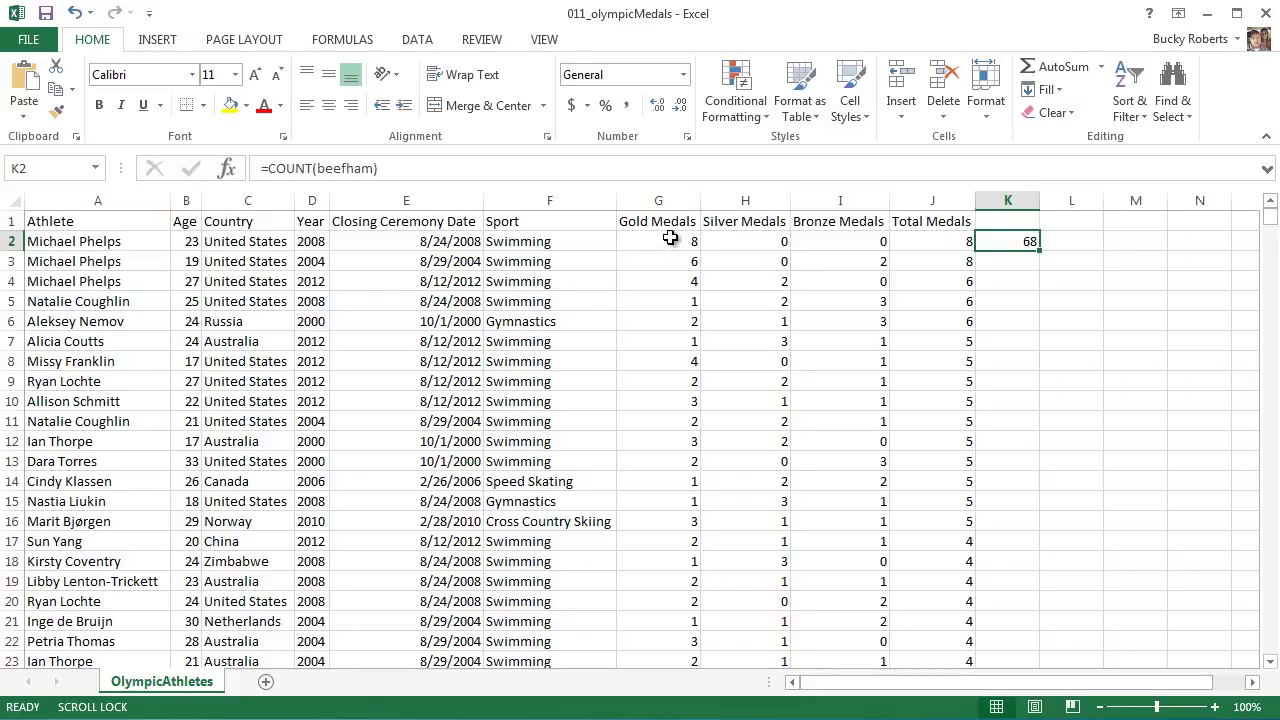
Step: Clear the COUNT formula from cell K2
{"action": "left_click_drag", "start_coordinate": [670, 240], "coordinate": [915, 601]}
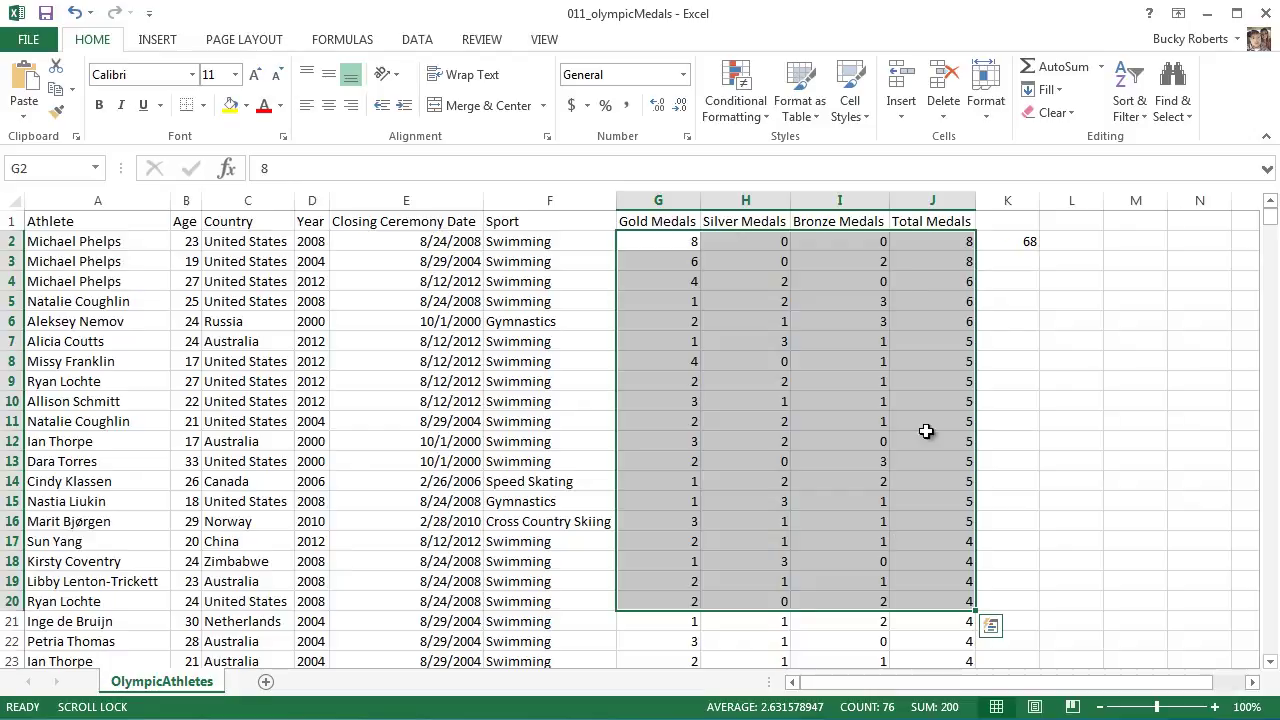
{"action": "left_click", "coordinate": [1031, 240]}
{"action": "key", "text": "Delete"}
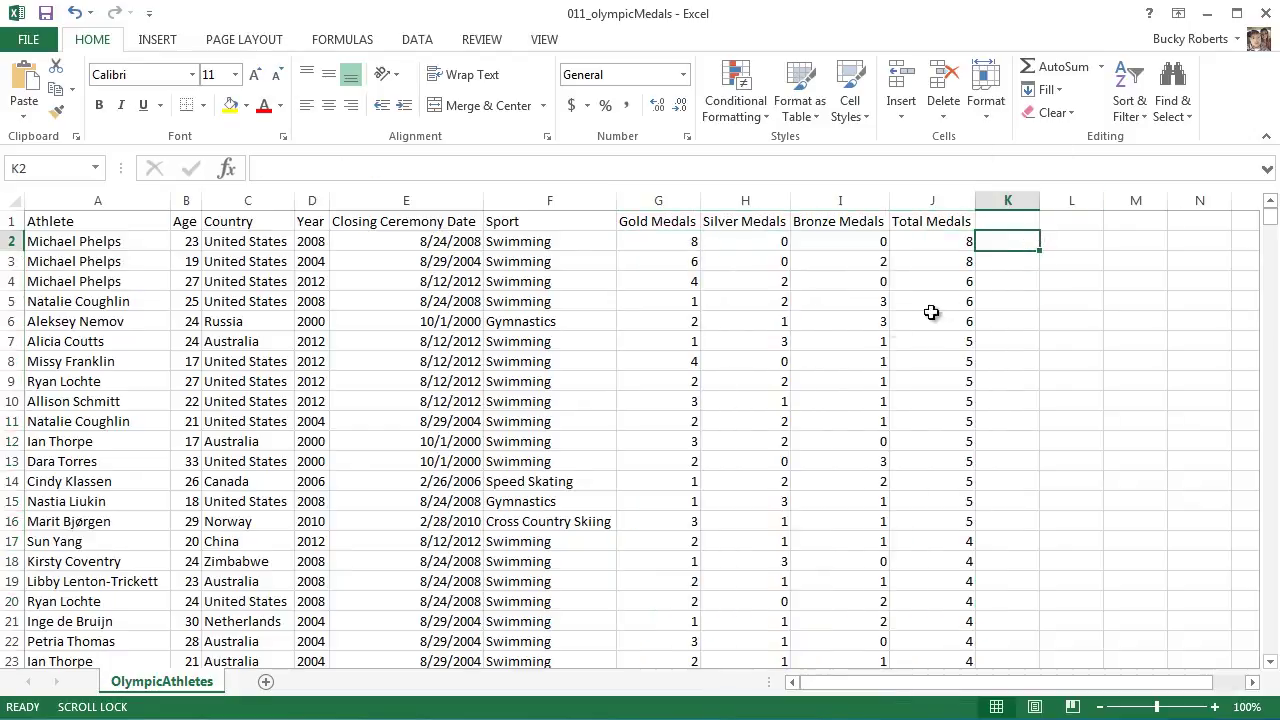
Step: Enter the formula =COUNTBLANK(G9:K11) in cell L7 to count the blank cells in that range
{"action": "left_click", "coordinate": [1083, 341]}
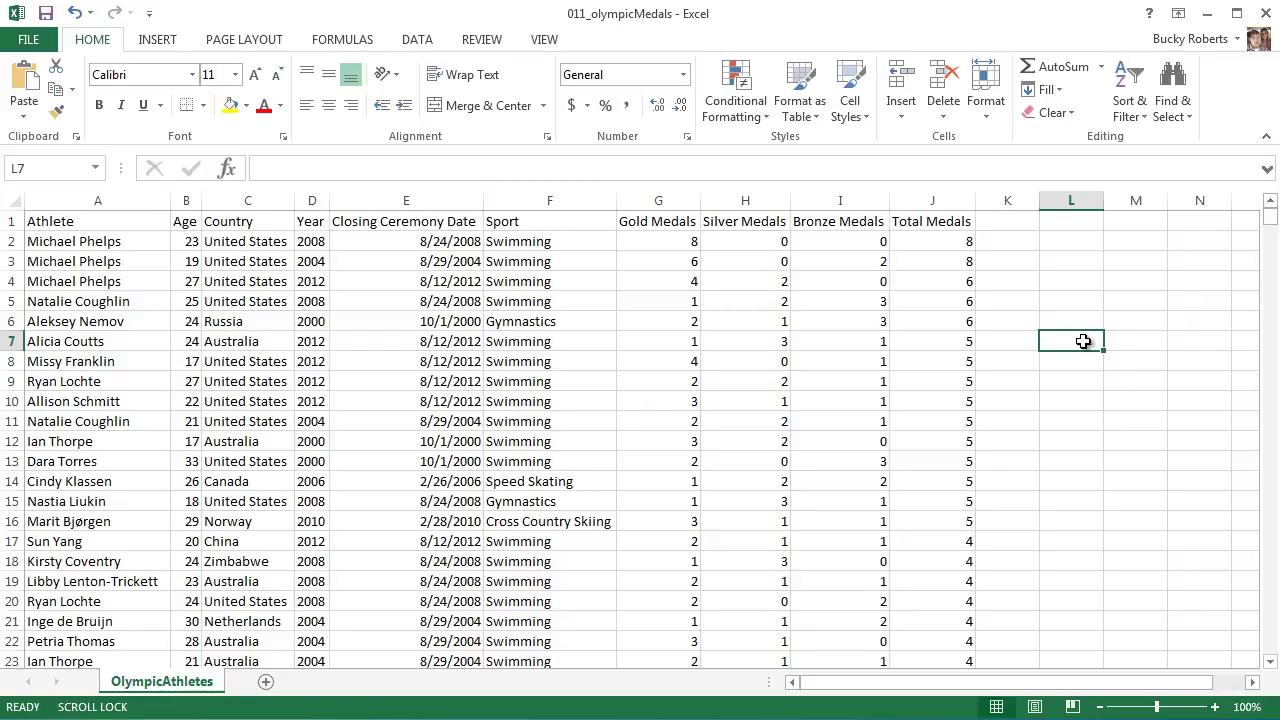
{"action": "type", "text": "="}
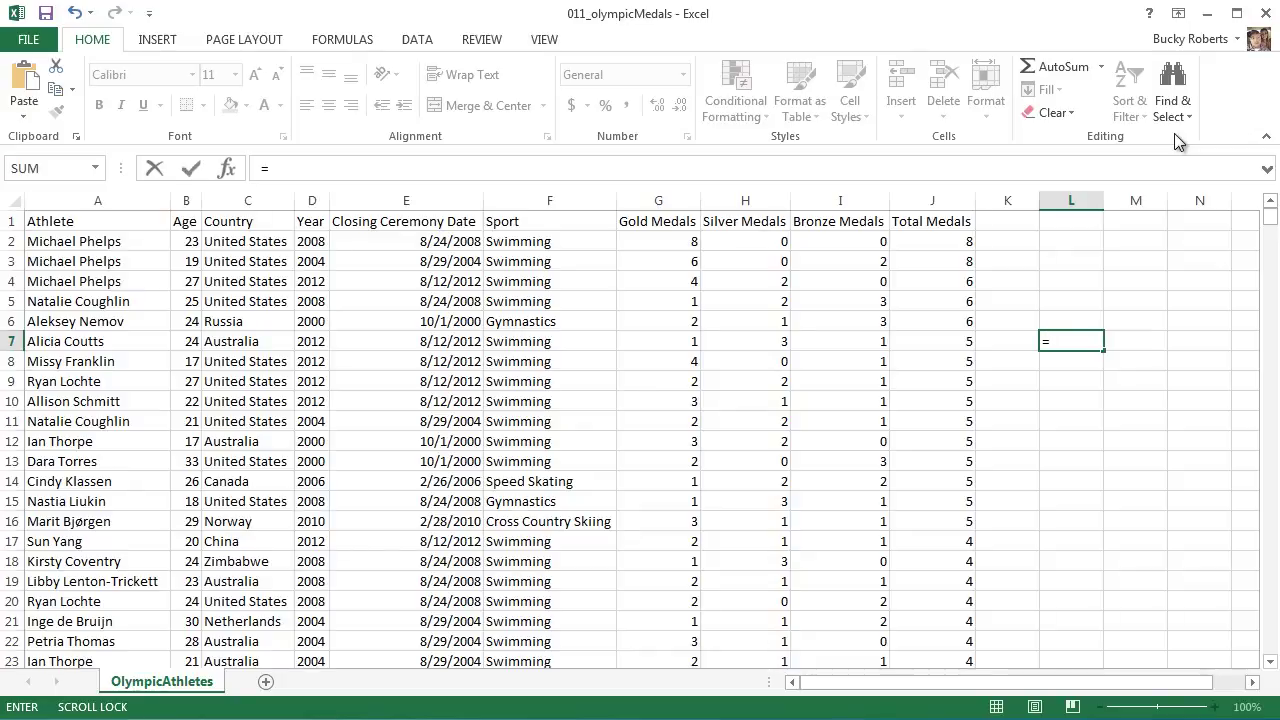
{"action": "type", "text": "COUNT"}
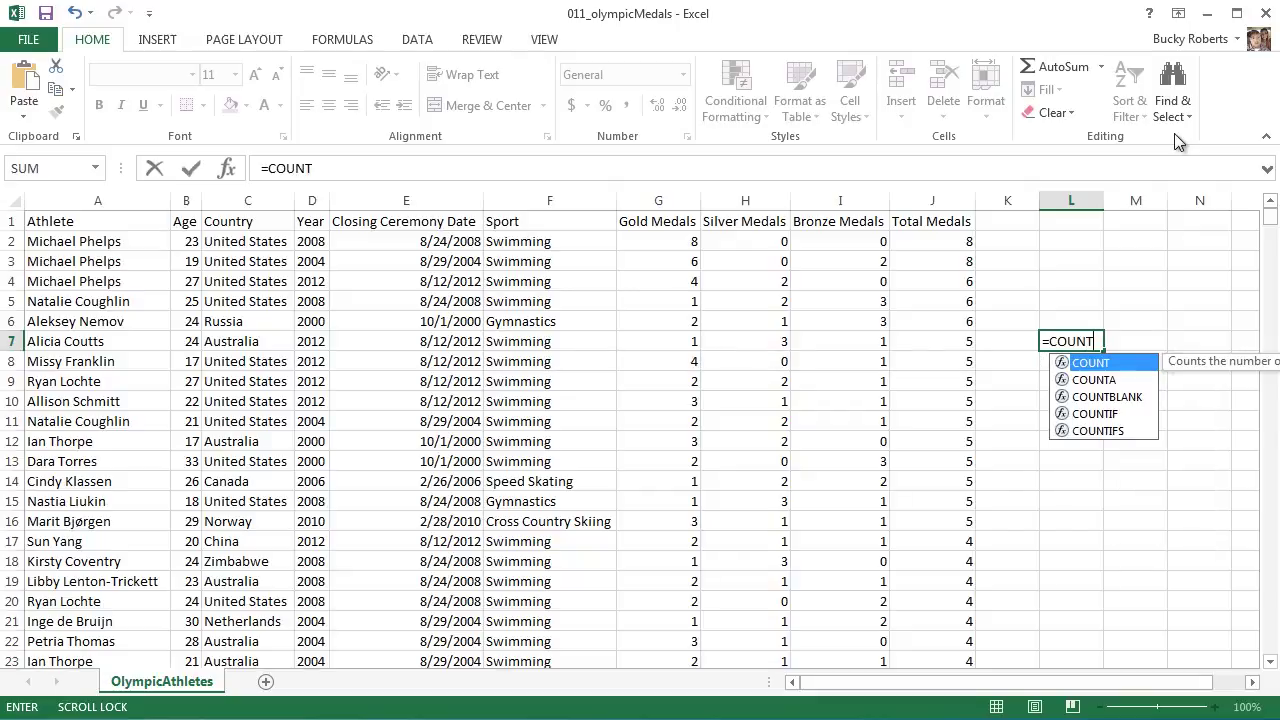
{"action": "key", "text": "Down"}
{"action": "key", "text": "Down"}
{"action": "key", "text": "Tab"}
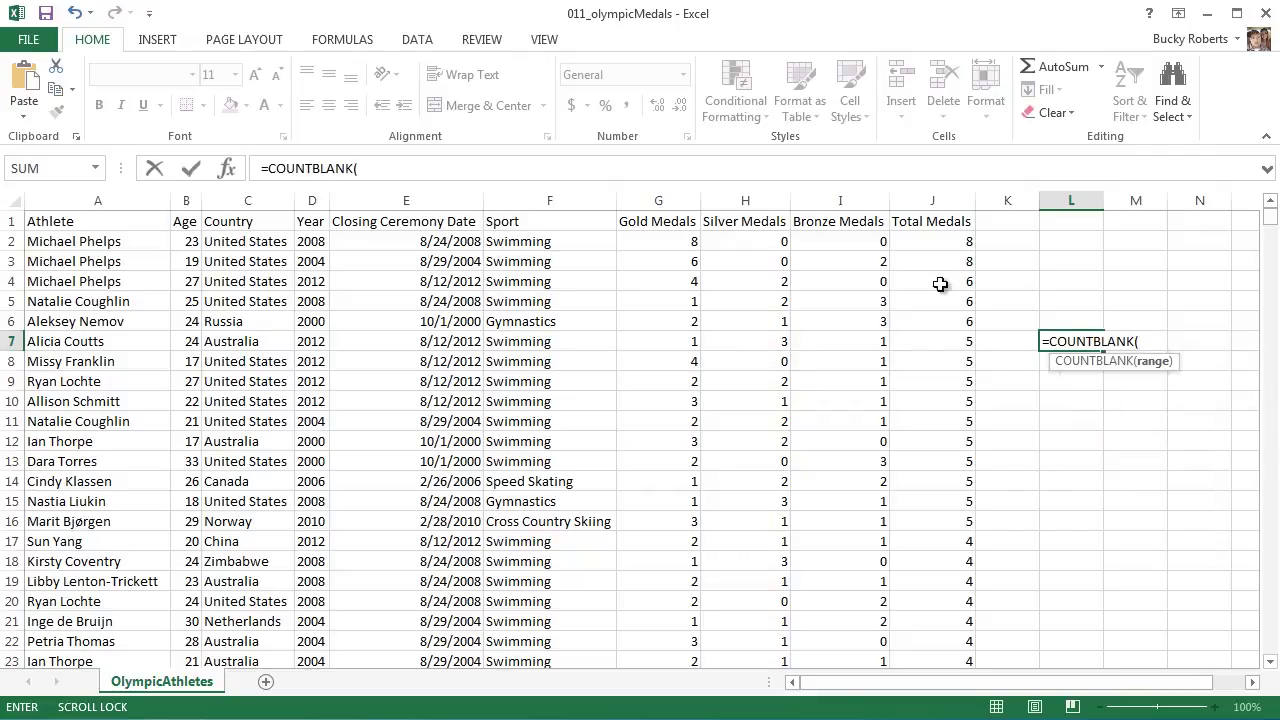
{"action": "left_click_drag", "start_coordinate": [690, 385], "coordinate": [975, 424]}
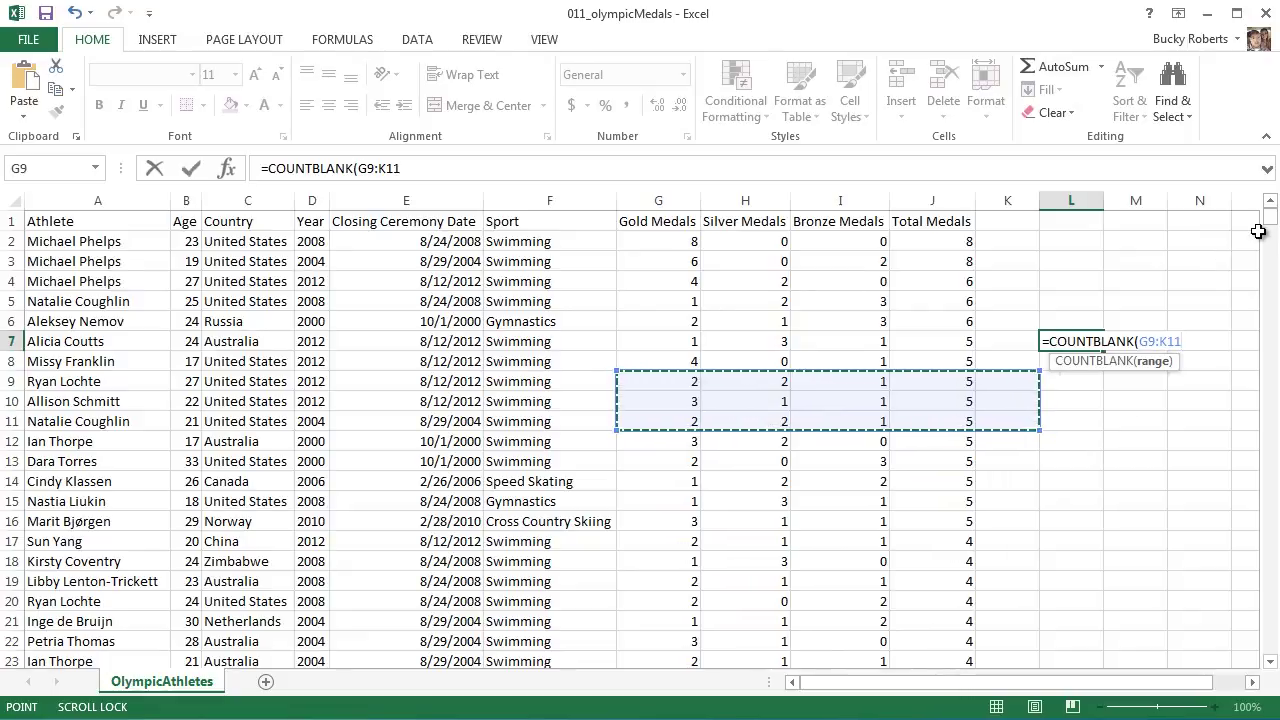
{"action": "key", "text": "Return"}
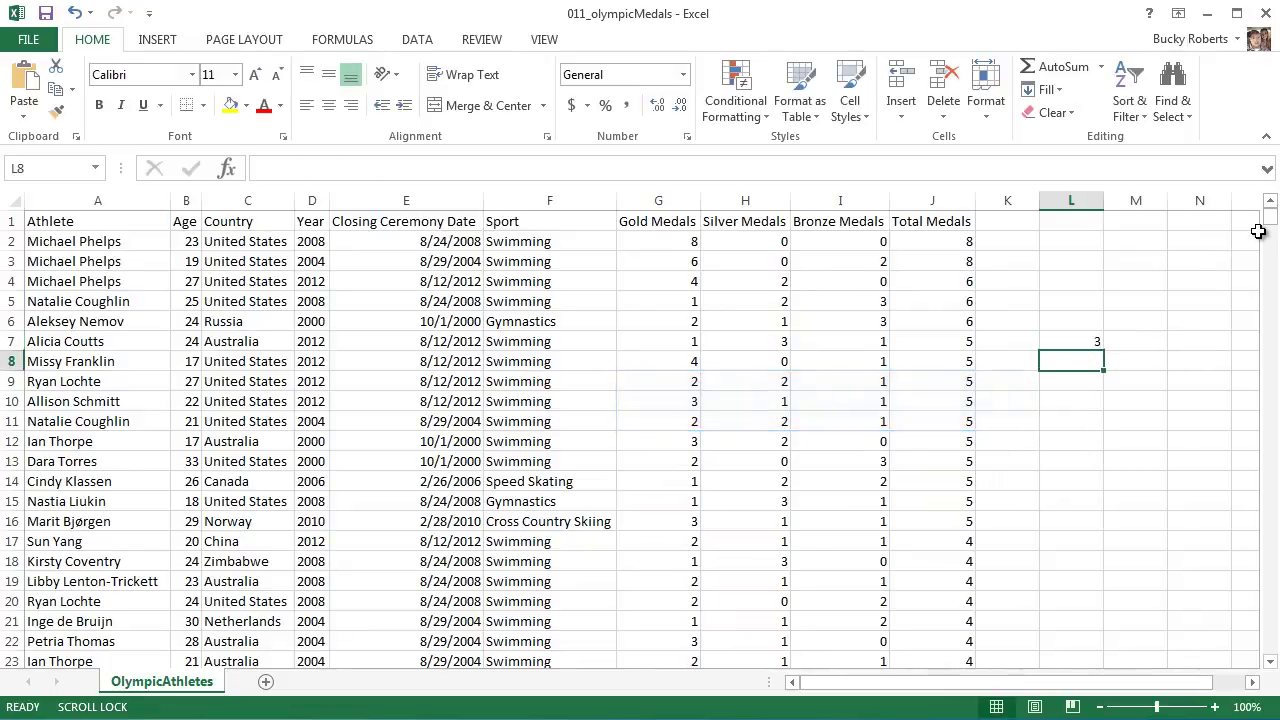
{"action": "left_click", "coordinate": [1082, 342]}
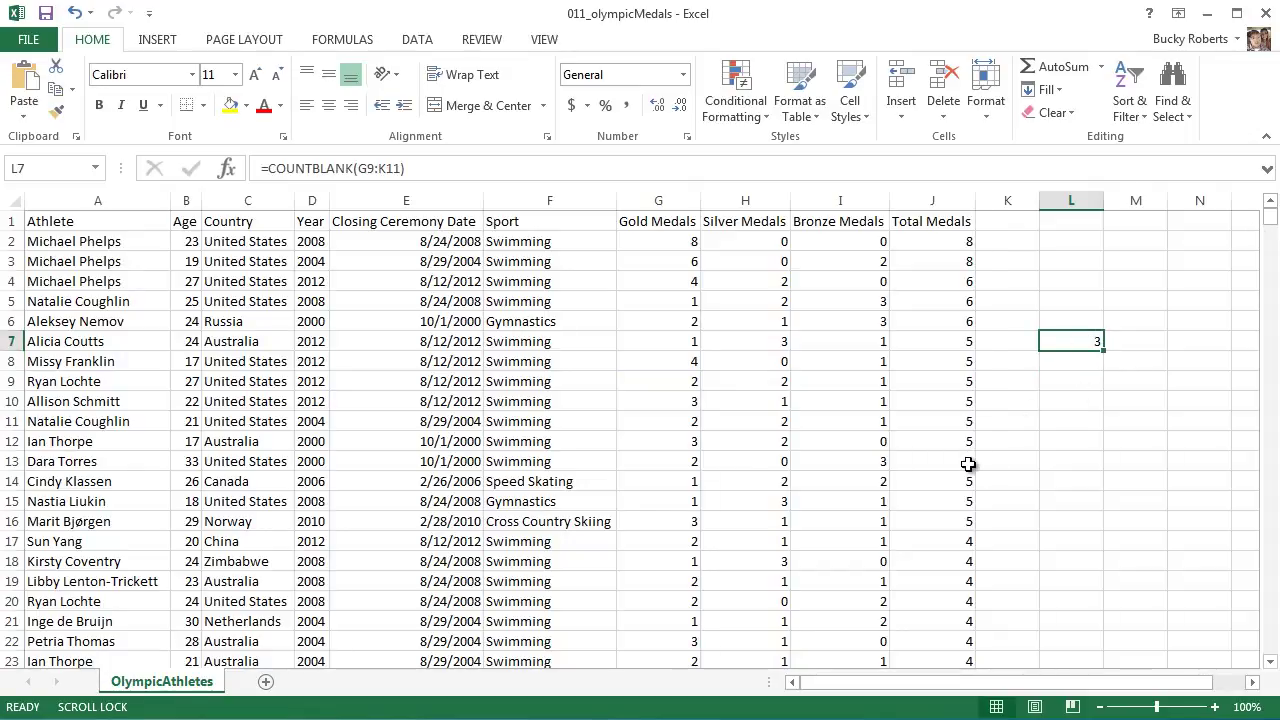
Step: Enter the formula =COUNTA(G20:L21) in cell L8 to count the non-empty cells in that range
{"action": "left_click", "coordinate": [1074, 364]}
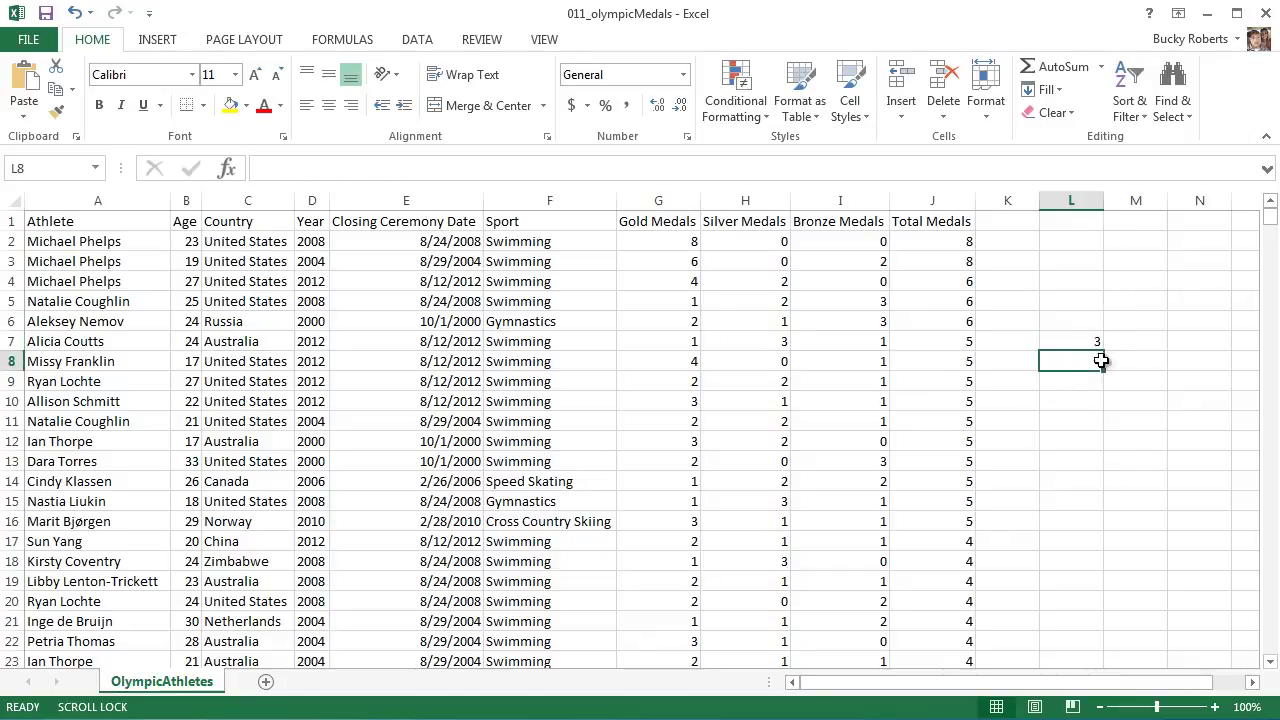
{"action": "type", "text": "="}
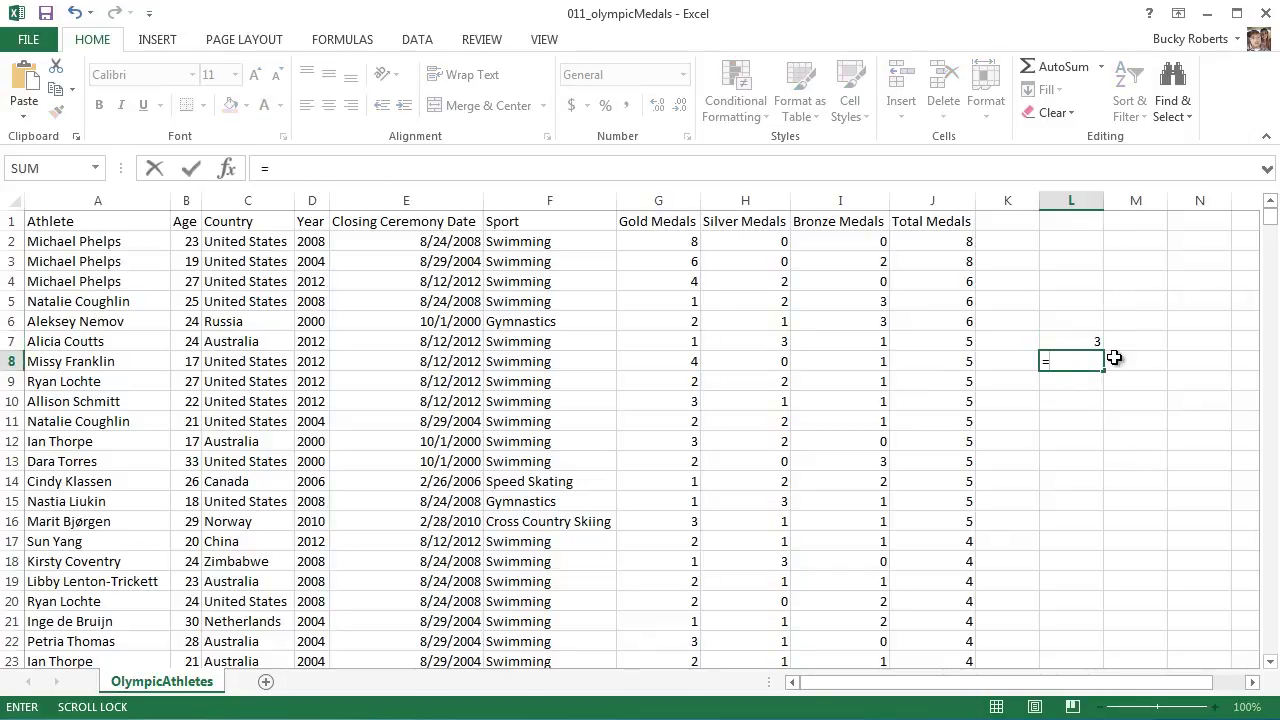
{"action": "type", "text": "COUNT"}
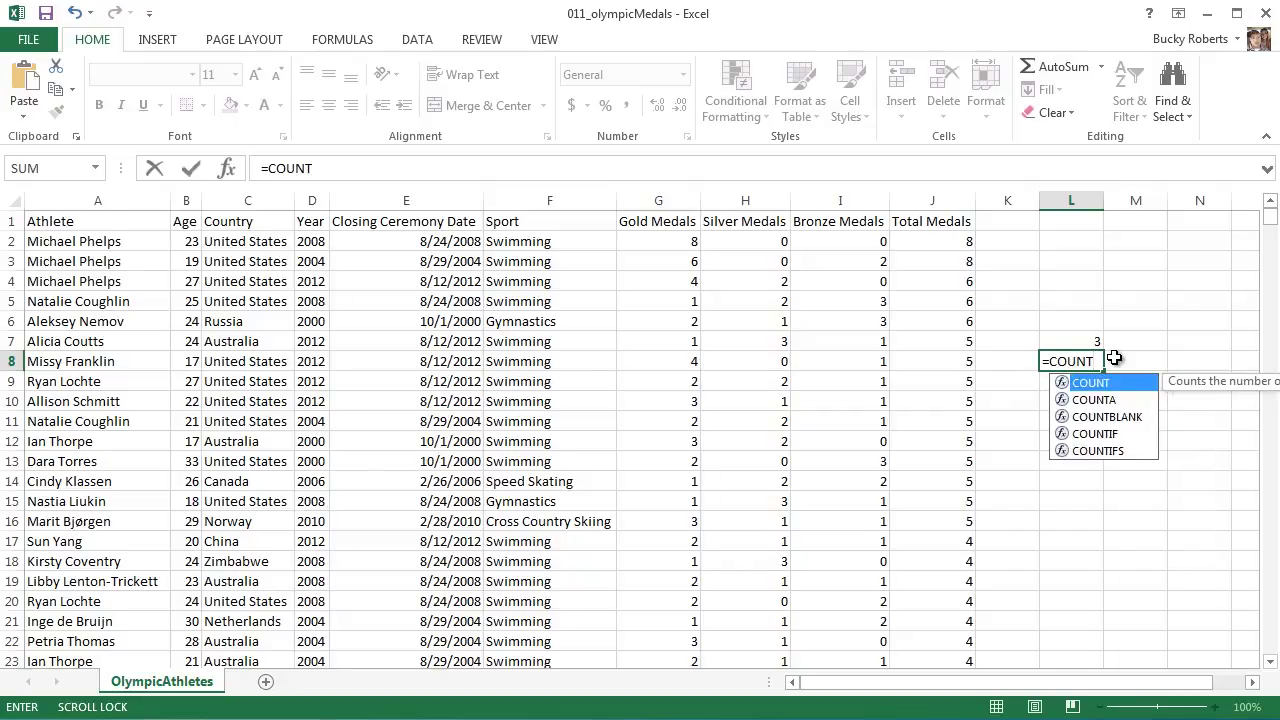
{"action": "key", "text": "Down"}
{"action": "key", "text": "Tab"}
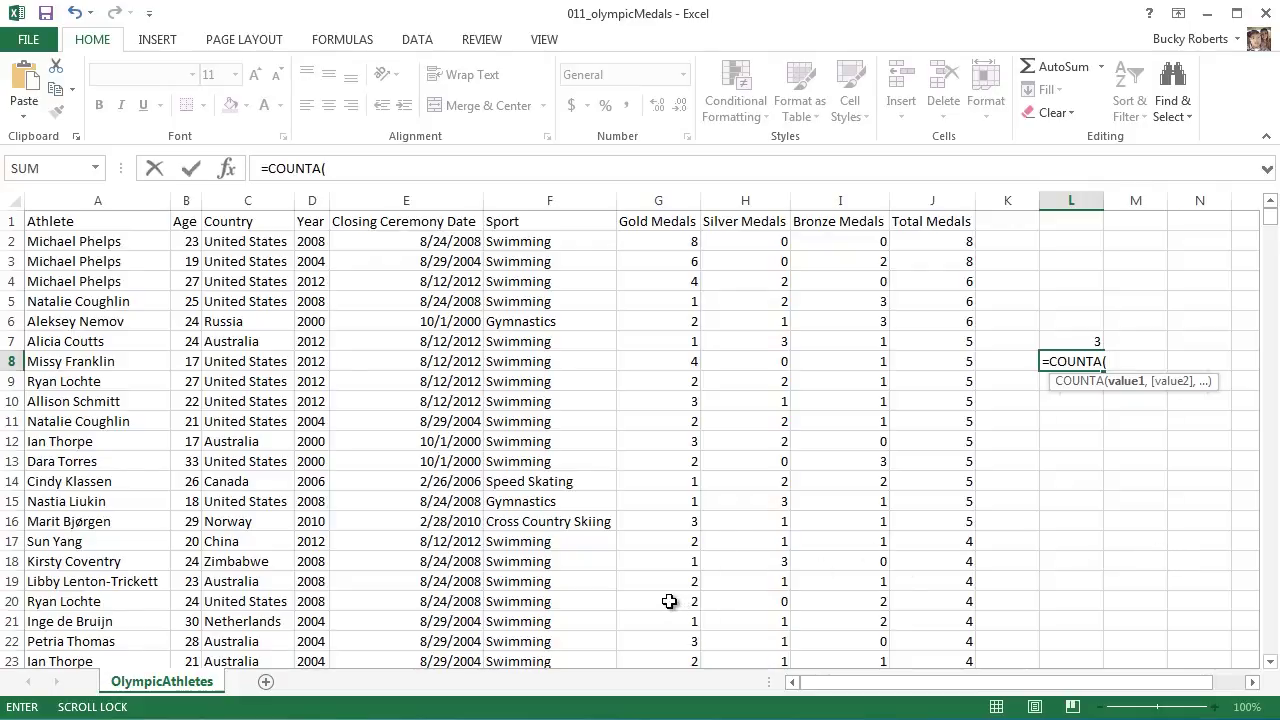
{"action": "left_click_drag", "start_coordinate": [668, 600], "coordinate": [1093, 628]}
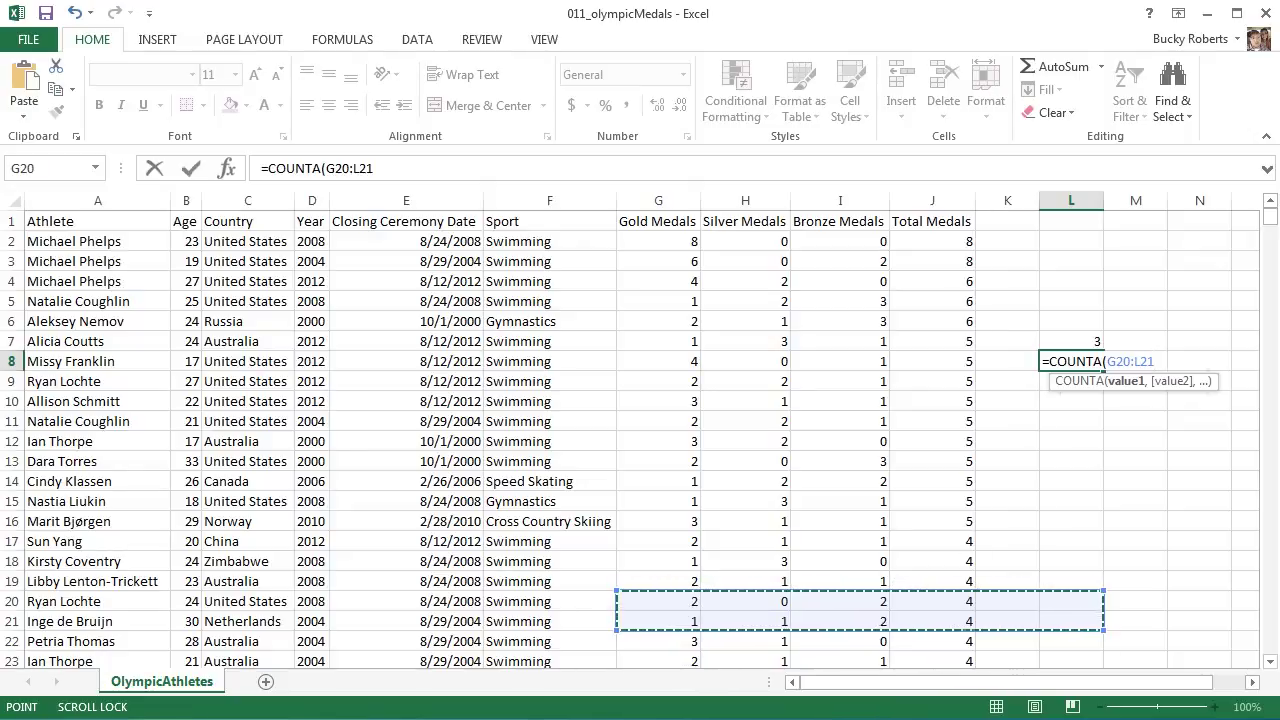
{"action": "type", "text": ")"}
{"action": "key", "text": "Return"}
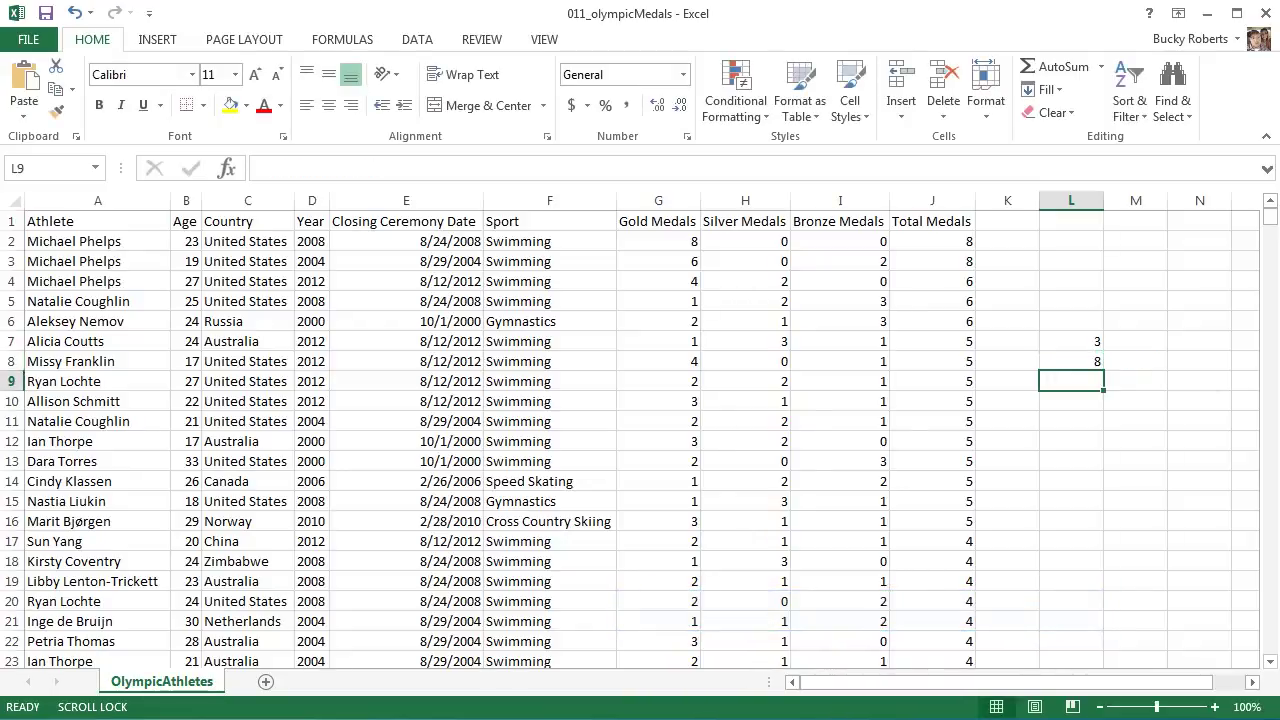
{"action": "left_click", "coordinate": [1081, 364]}
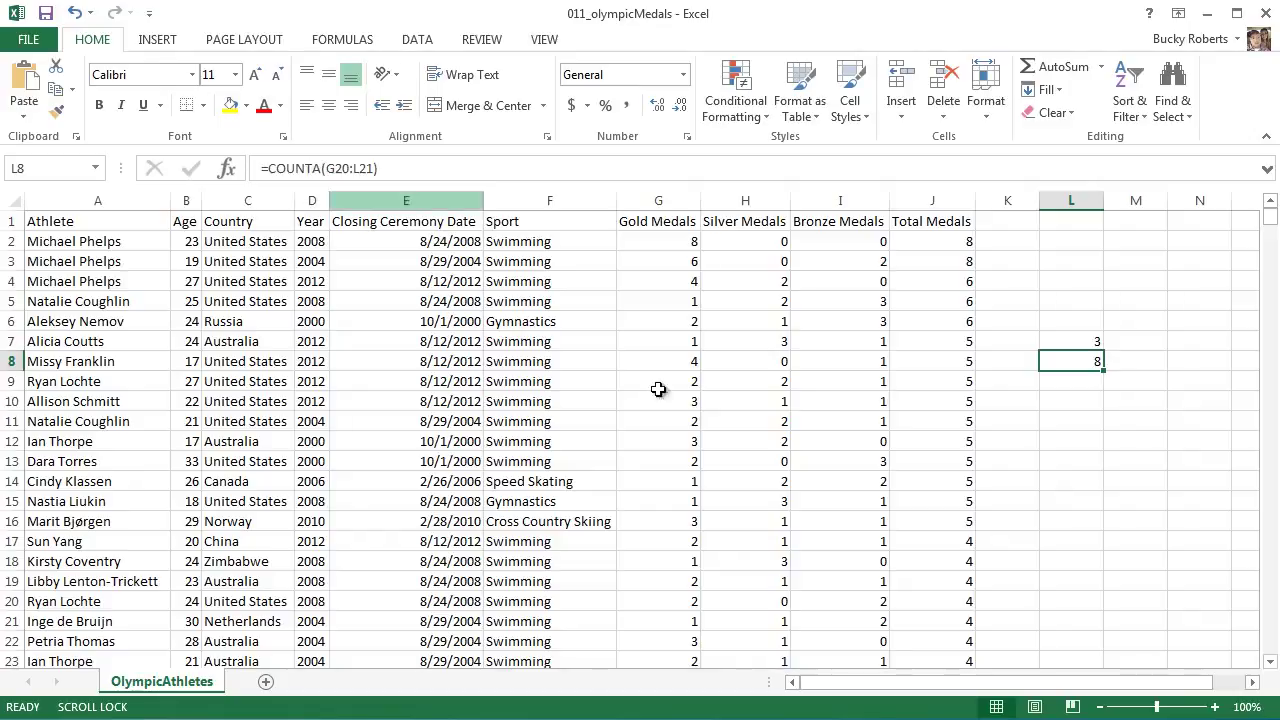
{"action": "left_click", "coordinate": [1078, 346]}
{"action": "left_click", "coordinate": [1081, 361]}
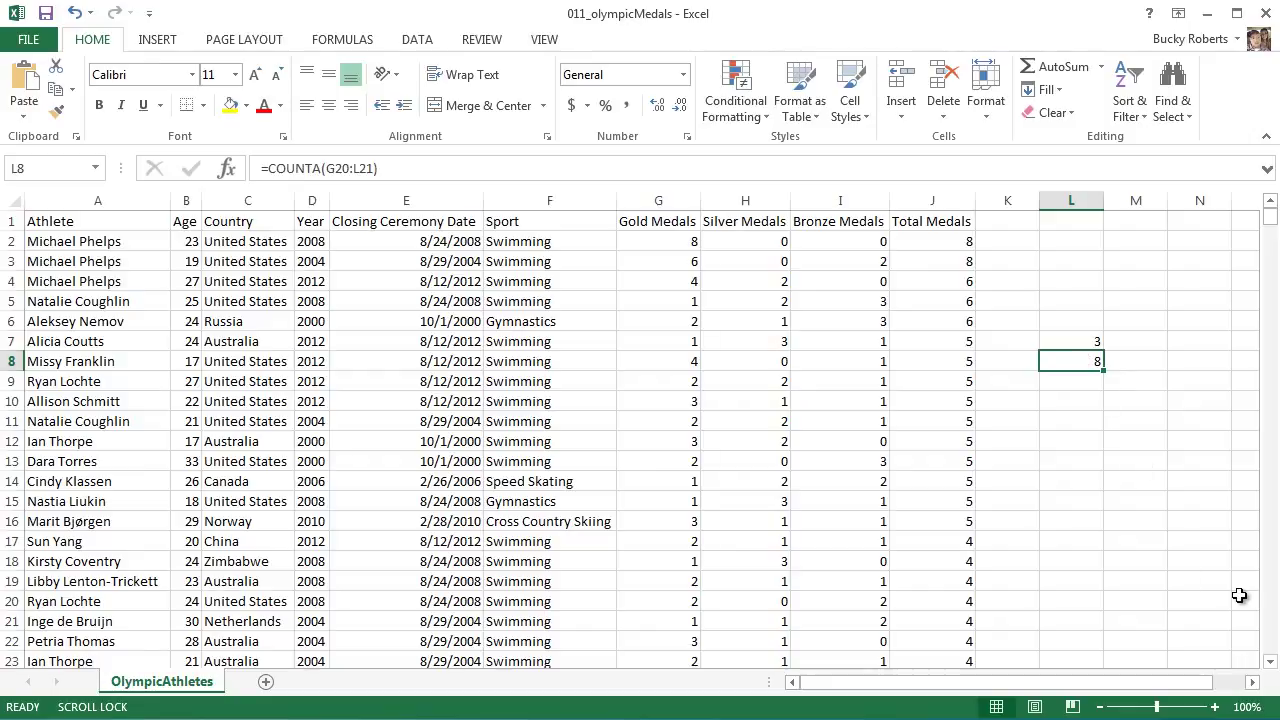
{"action": "left_click", "coordinate": [1026, 304]}
{"action": "left_click", "coordinate": [1019, 223]}
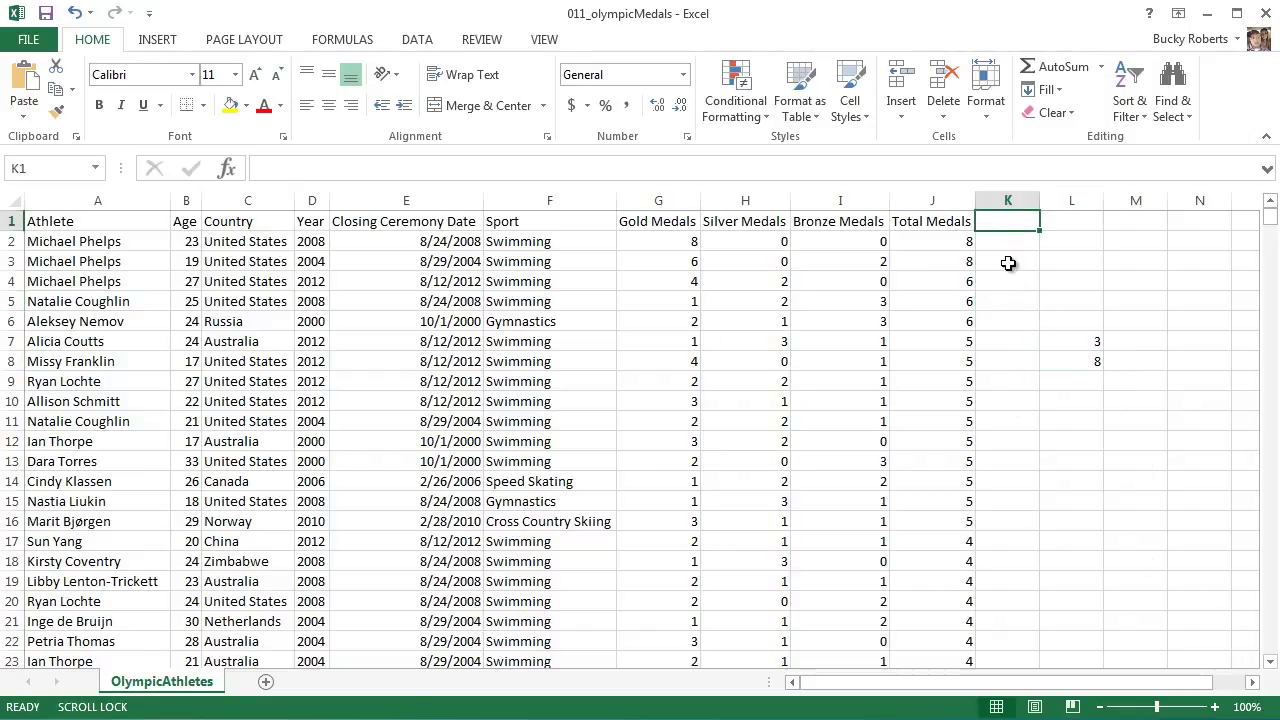
{"action": "left_click", "coordinate": [1019, 246]}
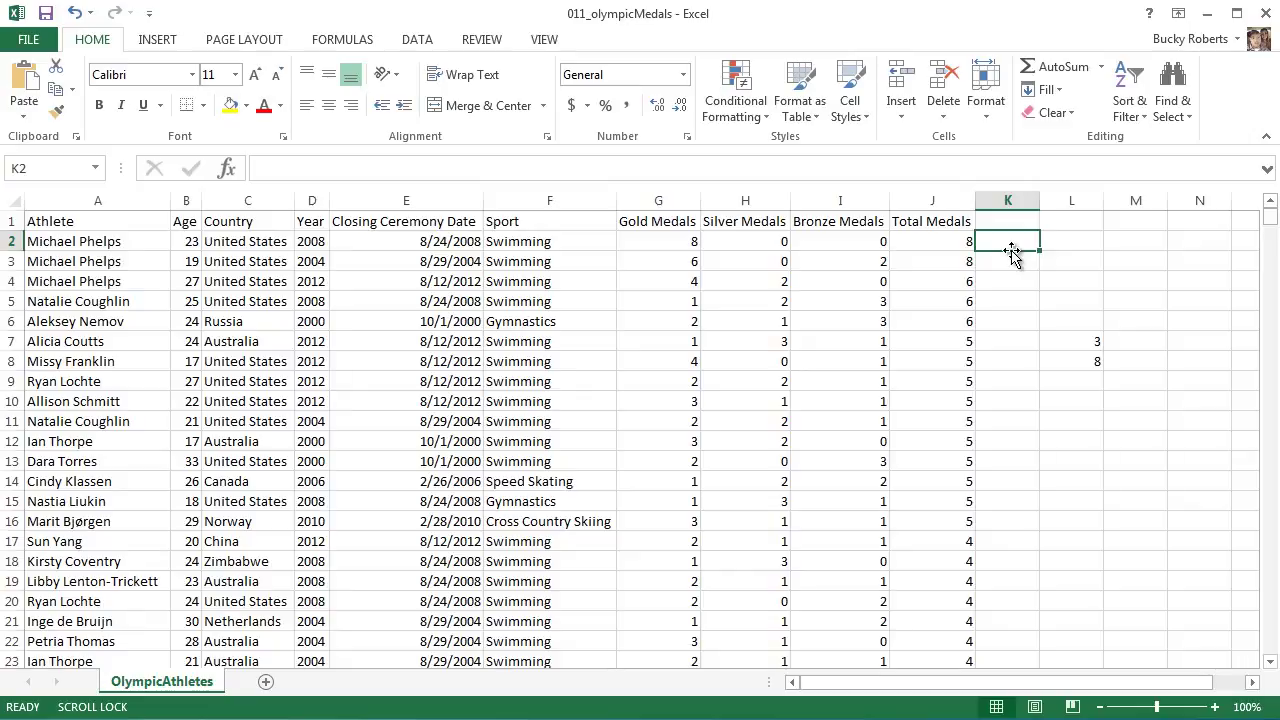
Step: Enter the formula =COUNT(F15:G18) in cell L14 to count only the numeric cells in that range
{"action": "left_click", "coordinate": [1092, 495]}
{"action": "left_click", "coordinate": [1086, 481]}
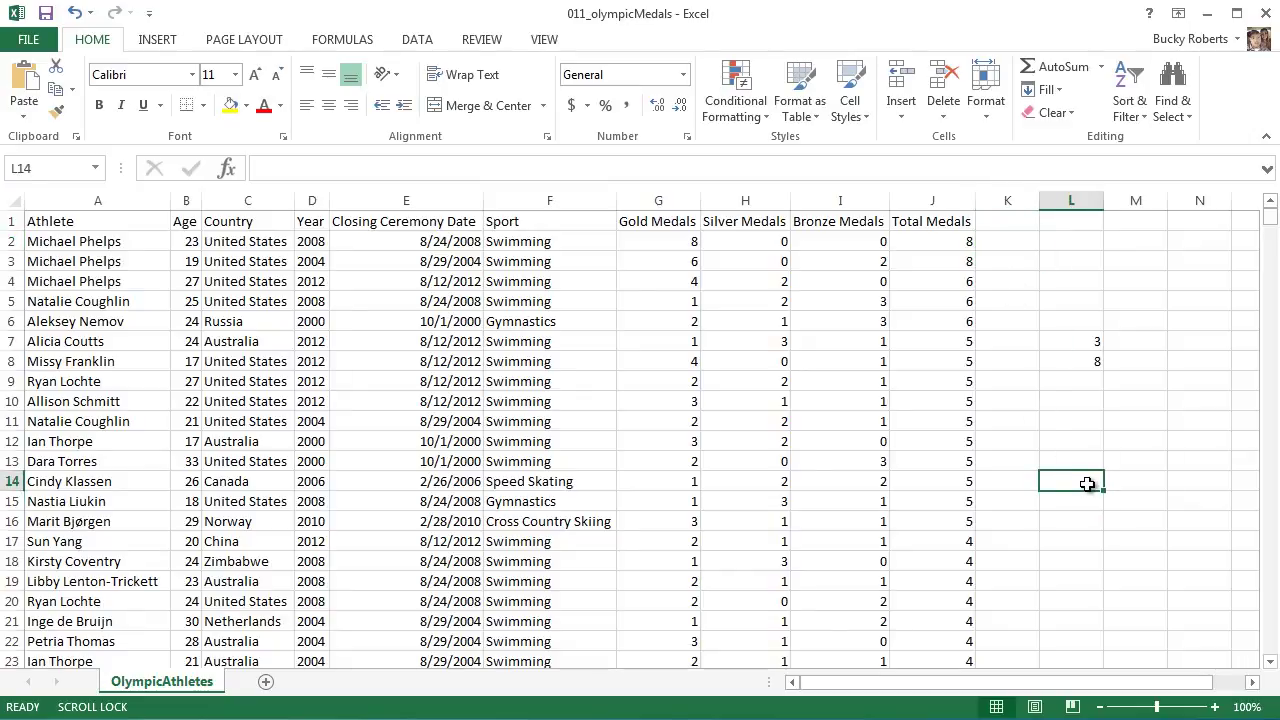
{"action": "type", "text": "="}
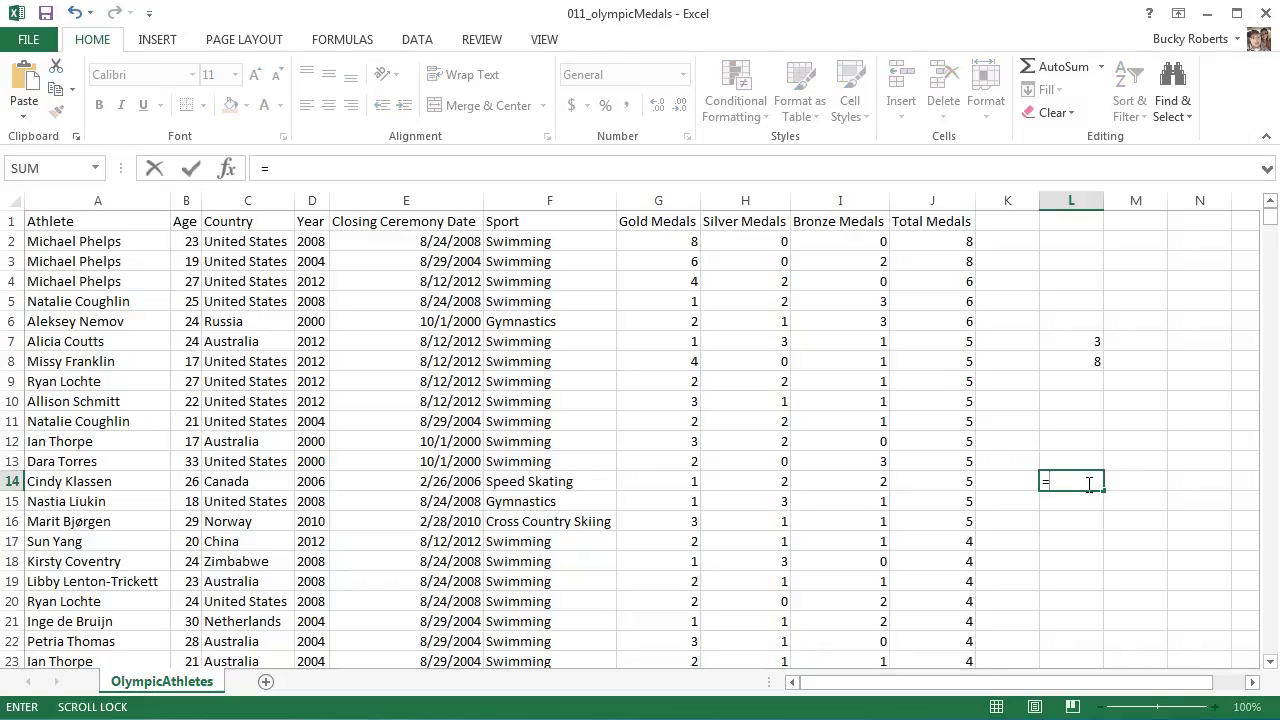
{"action": "type", "text": "COUNT"}
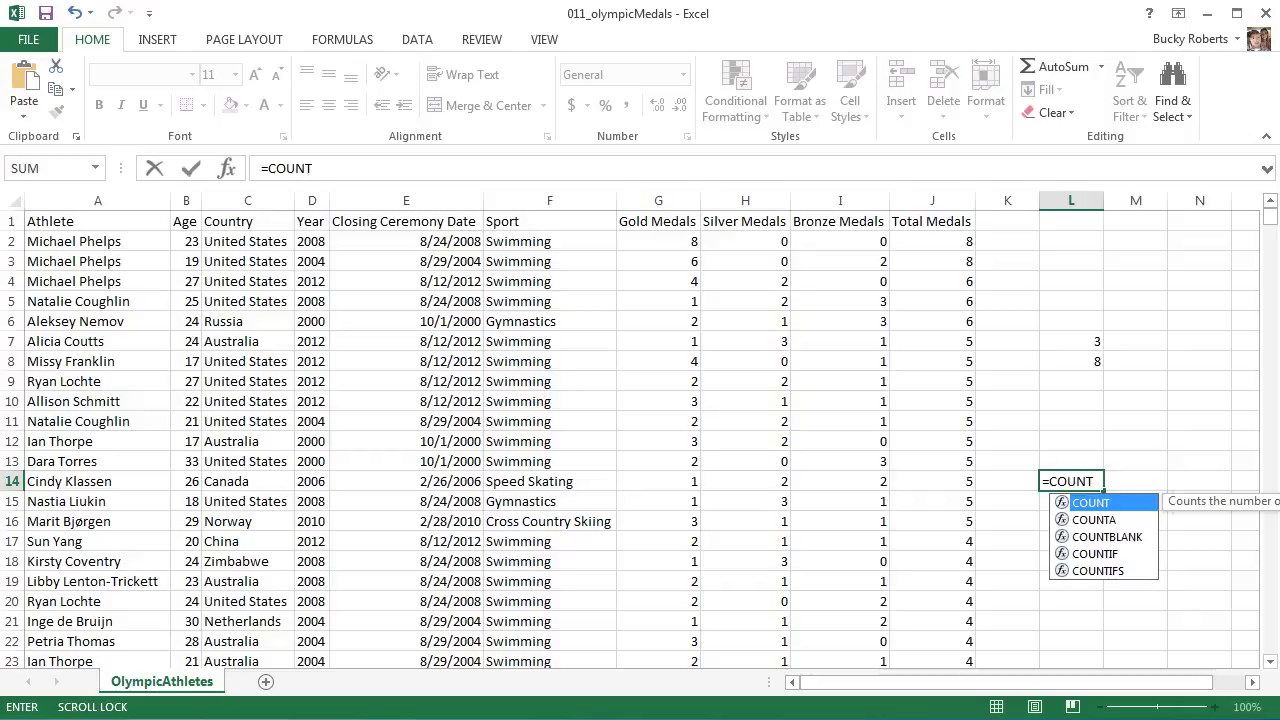
{"action": "type", "text": "("}
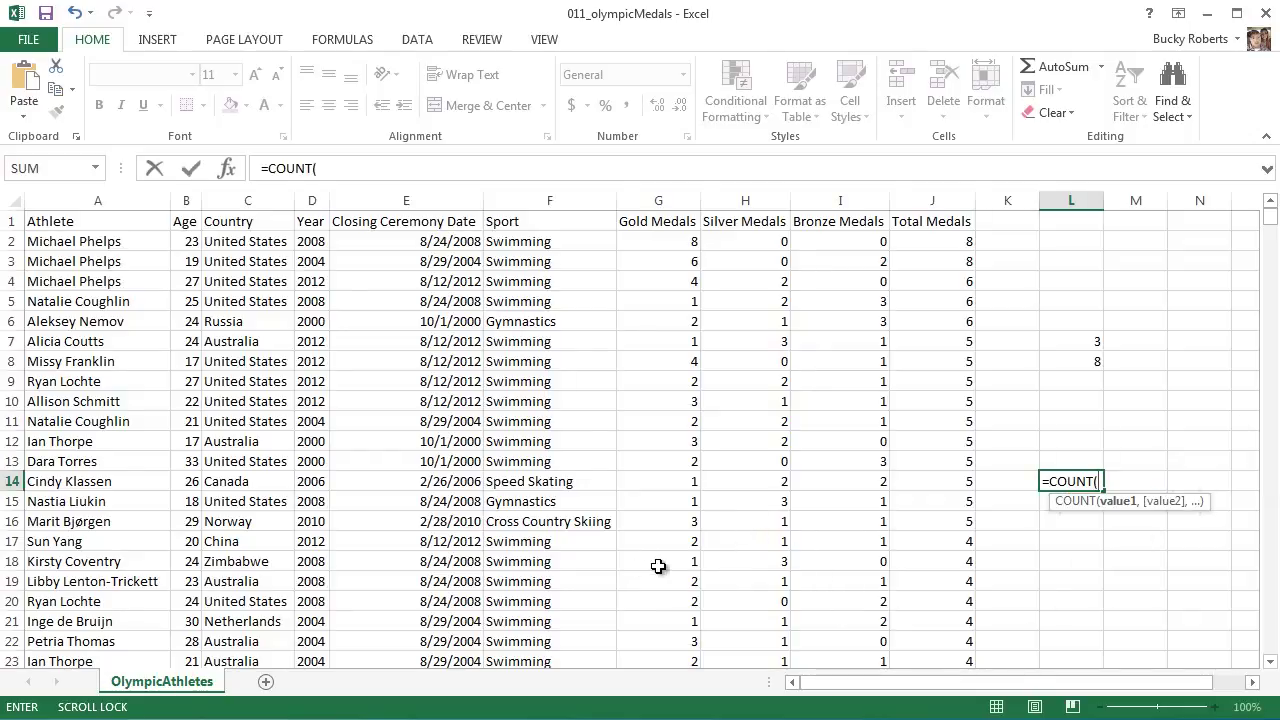
{"action": "left_click_drag", "start_coordinate": [658, 566], "coordinate": [550, 509]}
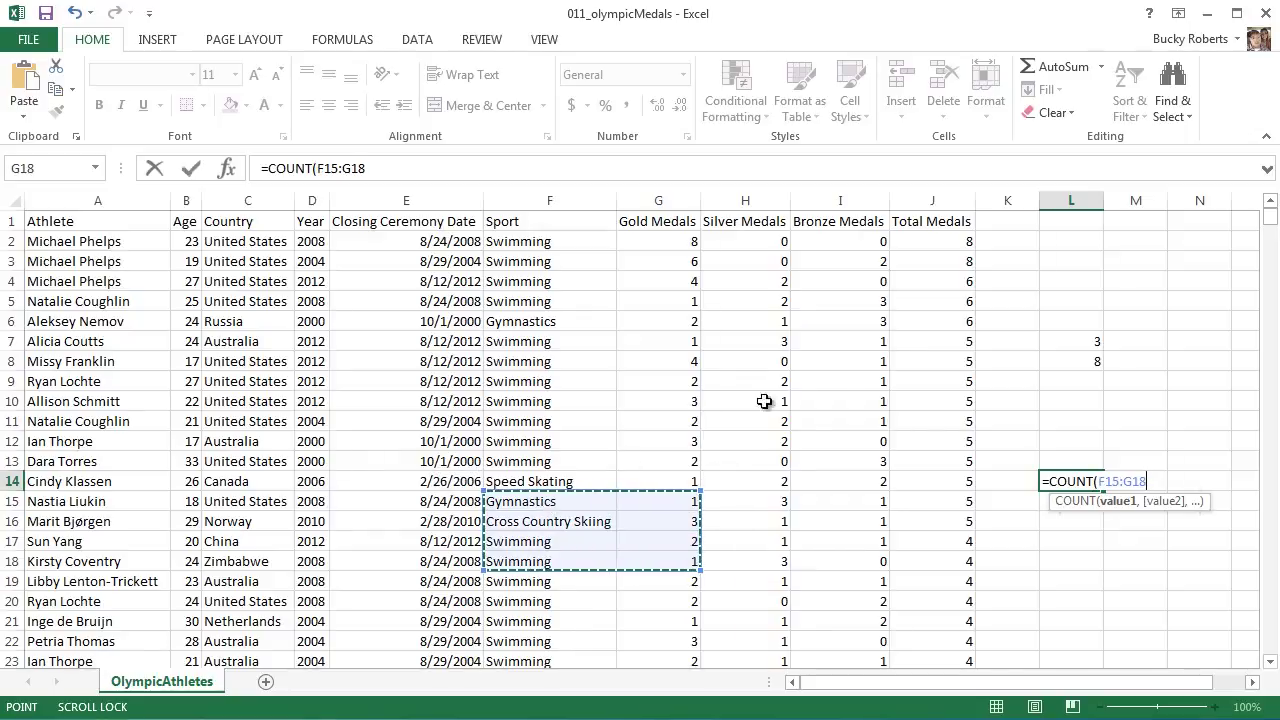
{"action": "type", "text": ")"}
{"action": "key", "text": "Return"}
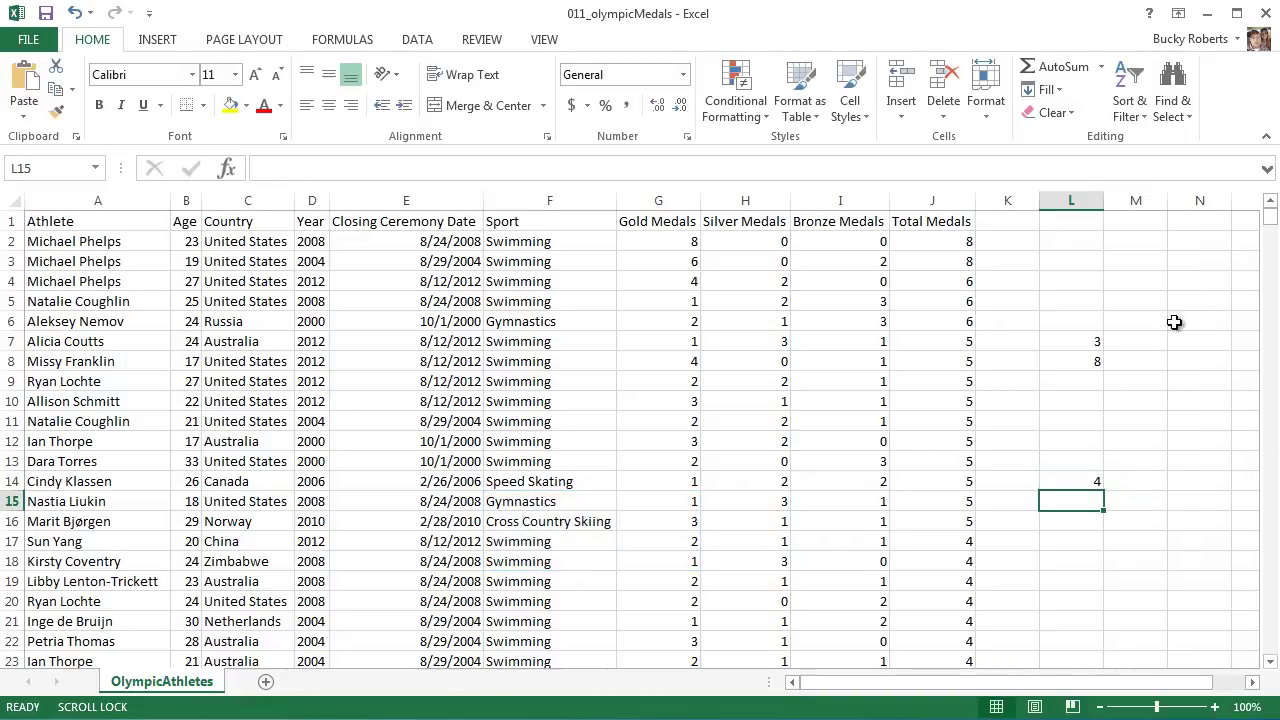
Step: Review the COUNT formula in L14 and highlight cells F16:G19 and the sport names in F16:F19 for comparison
{"action": "left_click", "coordinate": [1086, 481]}
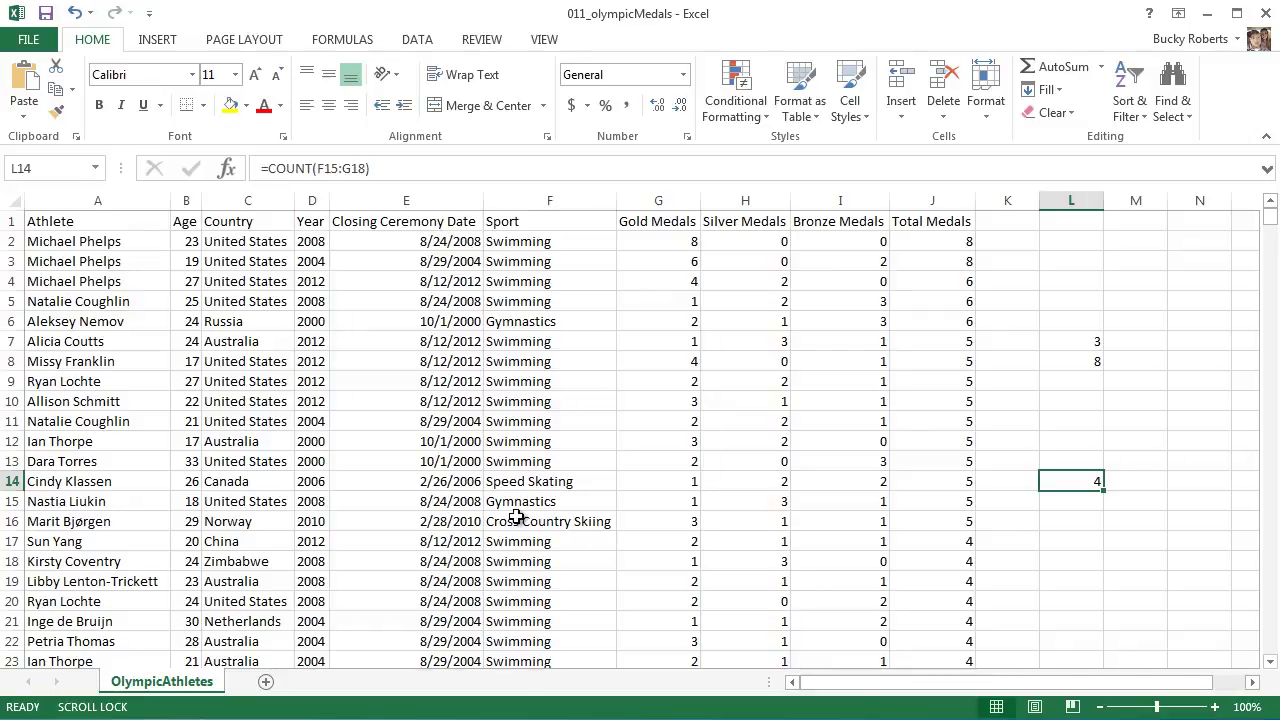
{"action": "left_click_drag", "start_coordinate": [512, 519], "coordinate": [667, 576]}
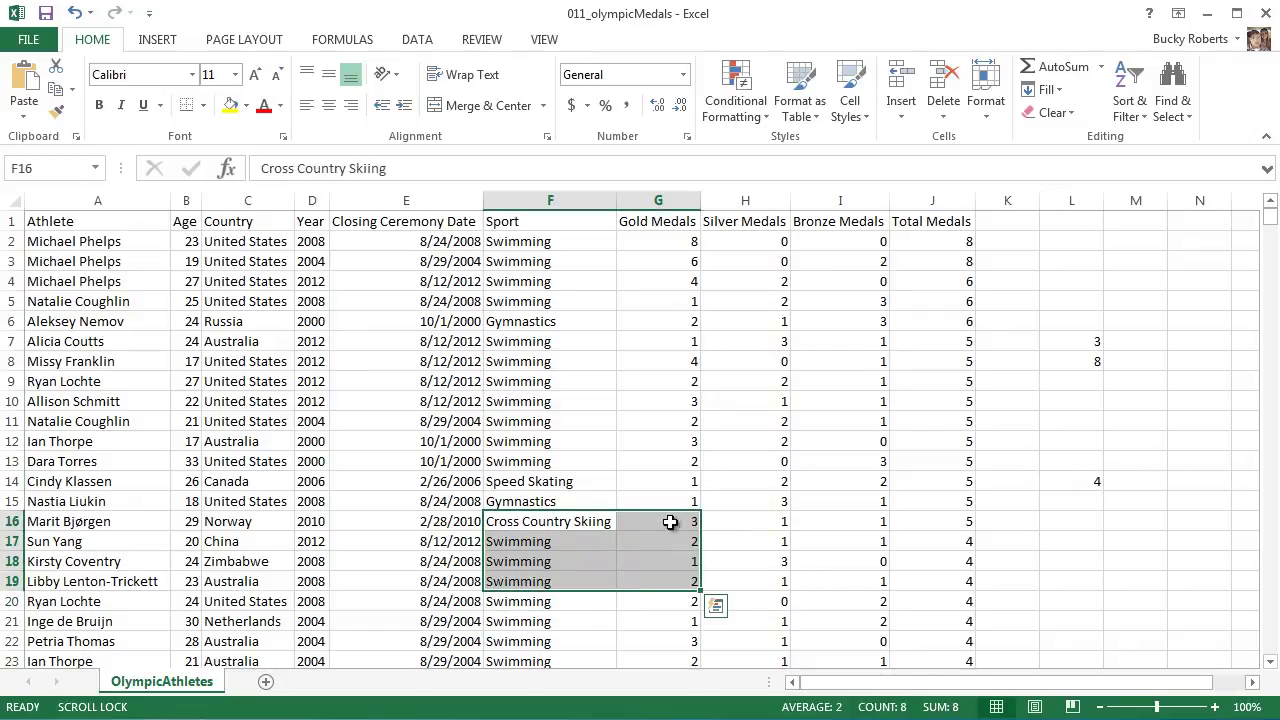
{"action": "left_click_drag", "start_coordinate": [543, 522], "coordinate": [524, 590]}
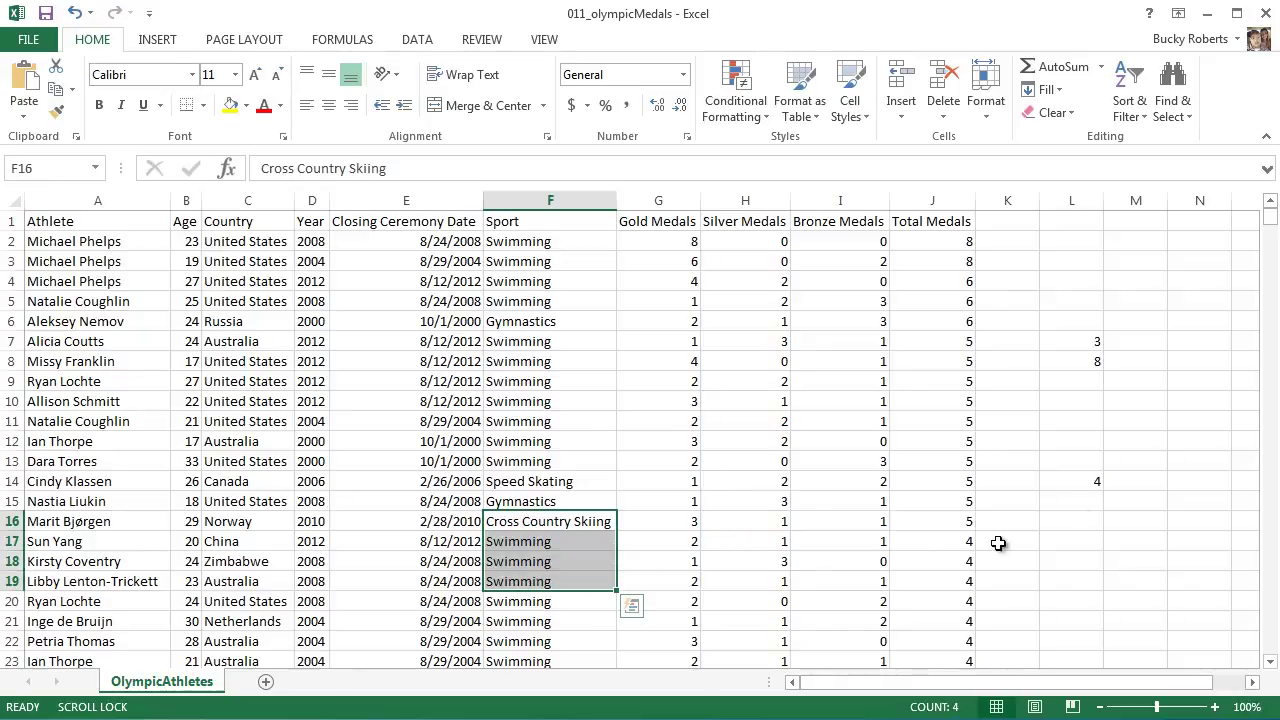
Step: Clear the trial formulas from cells K2:L22
{"action": "left_click_drag", "start_coordinate": [1022, 240], "coordinate": [1100, 645]}
{"action": "key", "text": "Delete"}
{"action": "left_click", "coordinate": [1002, 259]}
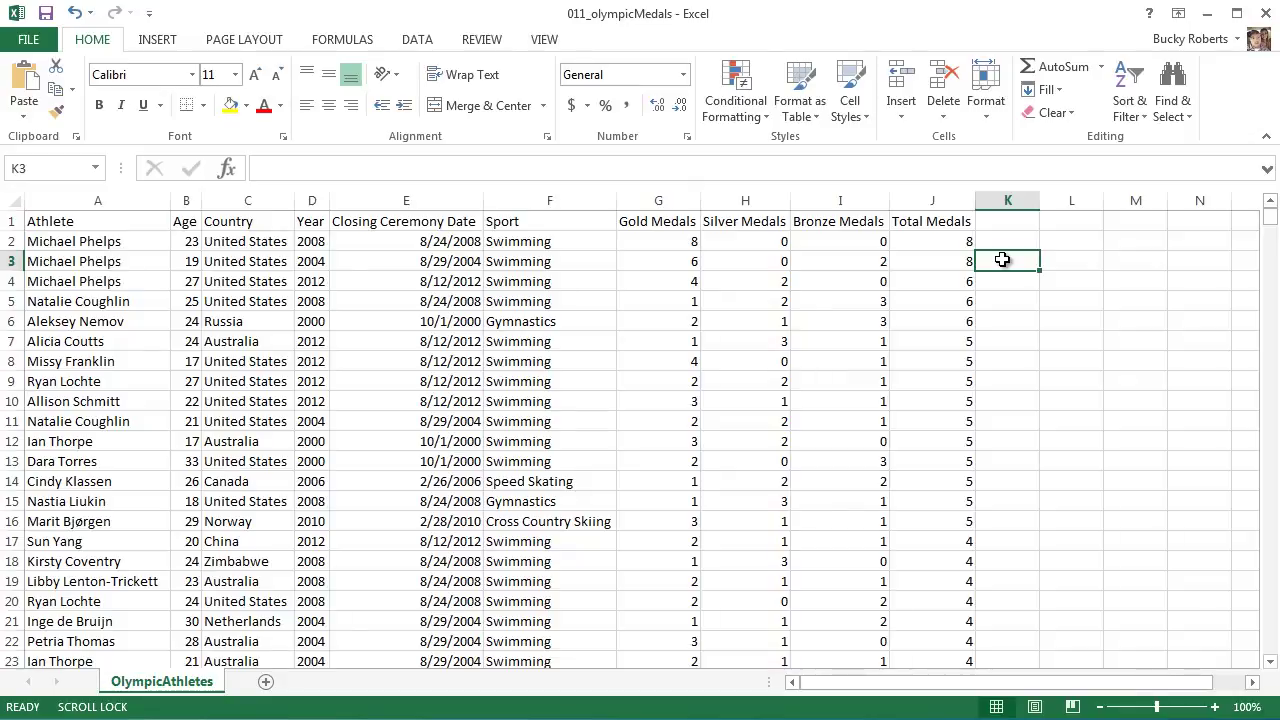
Step: Define the named range meatballz for cells A2:D10
{"action": "left_click_drag", "start_coordinate": [551, 245], "coordinate": [948, 612]}
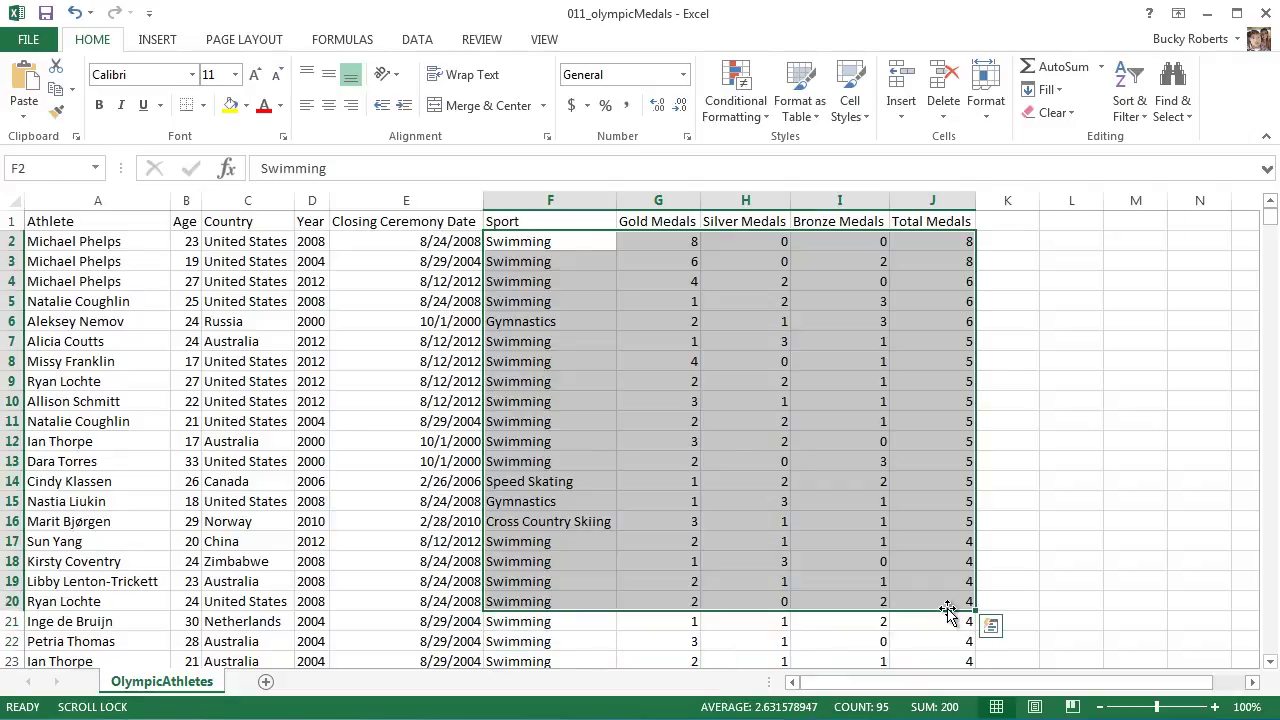
{"action": "left_click", "coordinate": [630, 526]}
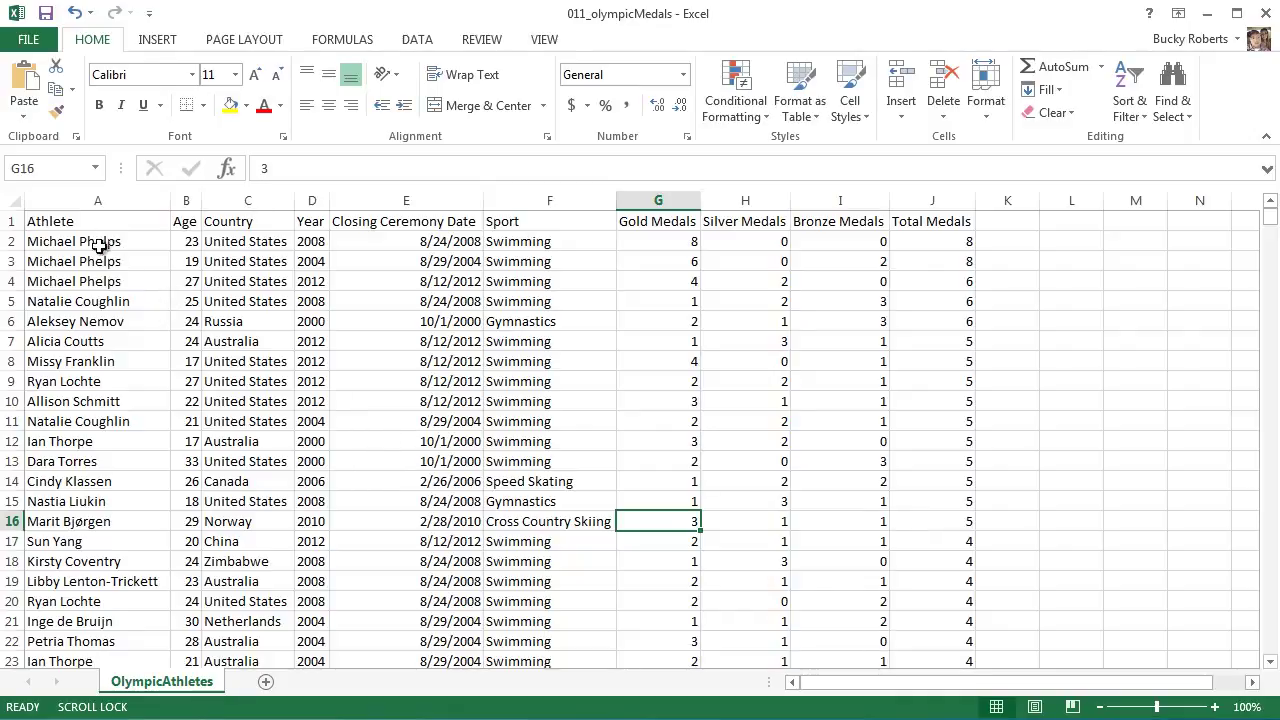
{"action": "left_click_drag", "start_coordinate": [55, 245], "coordinate": [313, 401]}
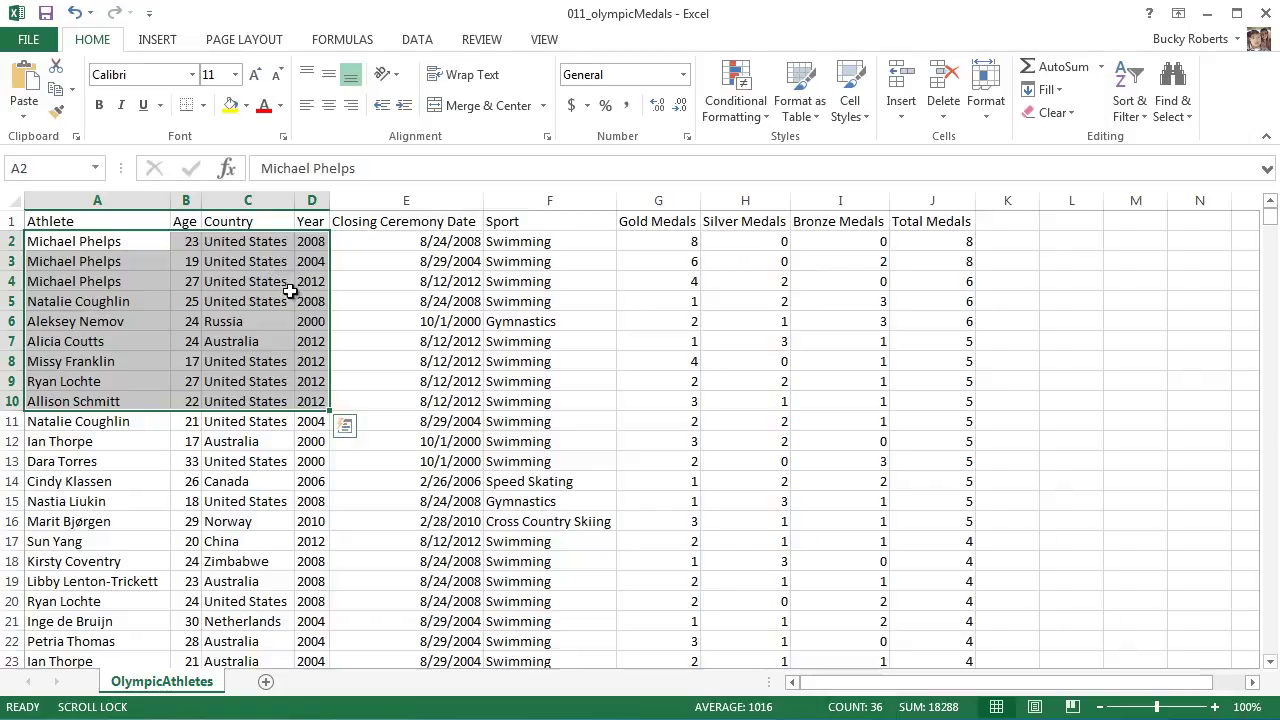
{"action": "left_click", "coordinate": [60, 170]}
{"action": "type", "text": "meatballz"}
{"action": "key", "text": "Return"}
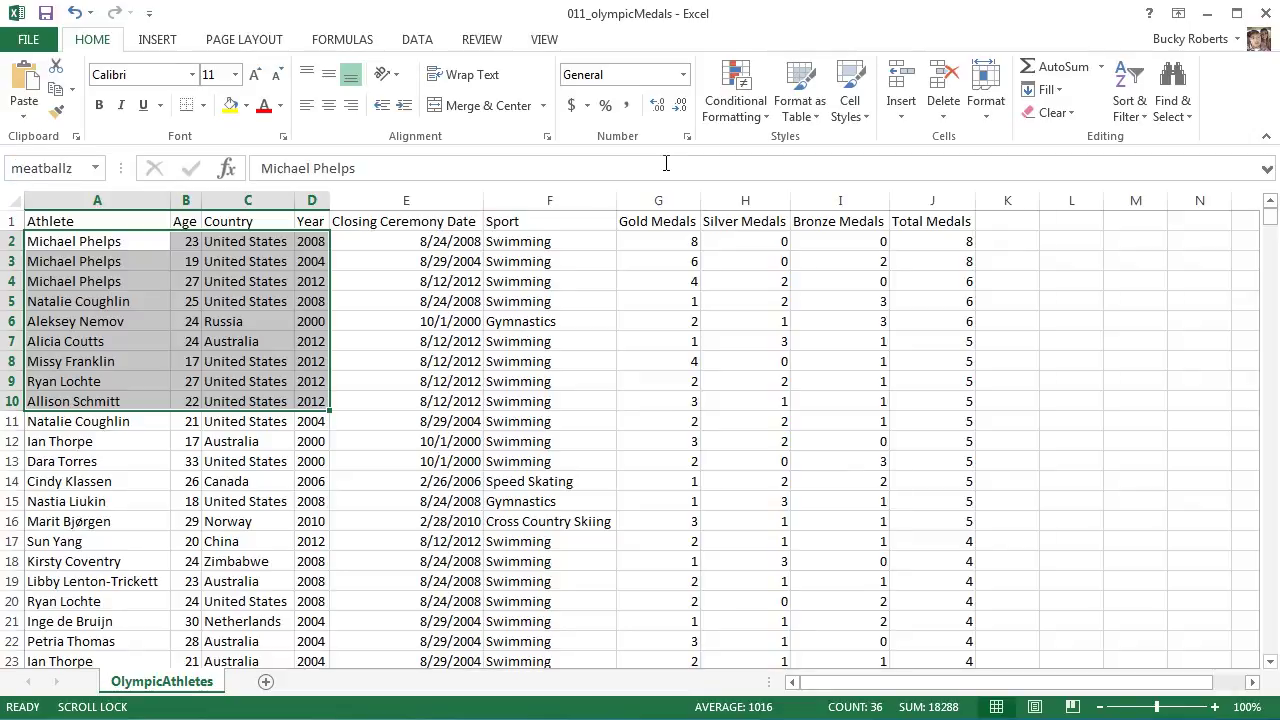
{"action": "left_click", "coordinate": [817, 425]}
{"action": "left_click_drag", "start_coordinate": [70, 243], "coordinate": [243, 421]}
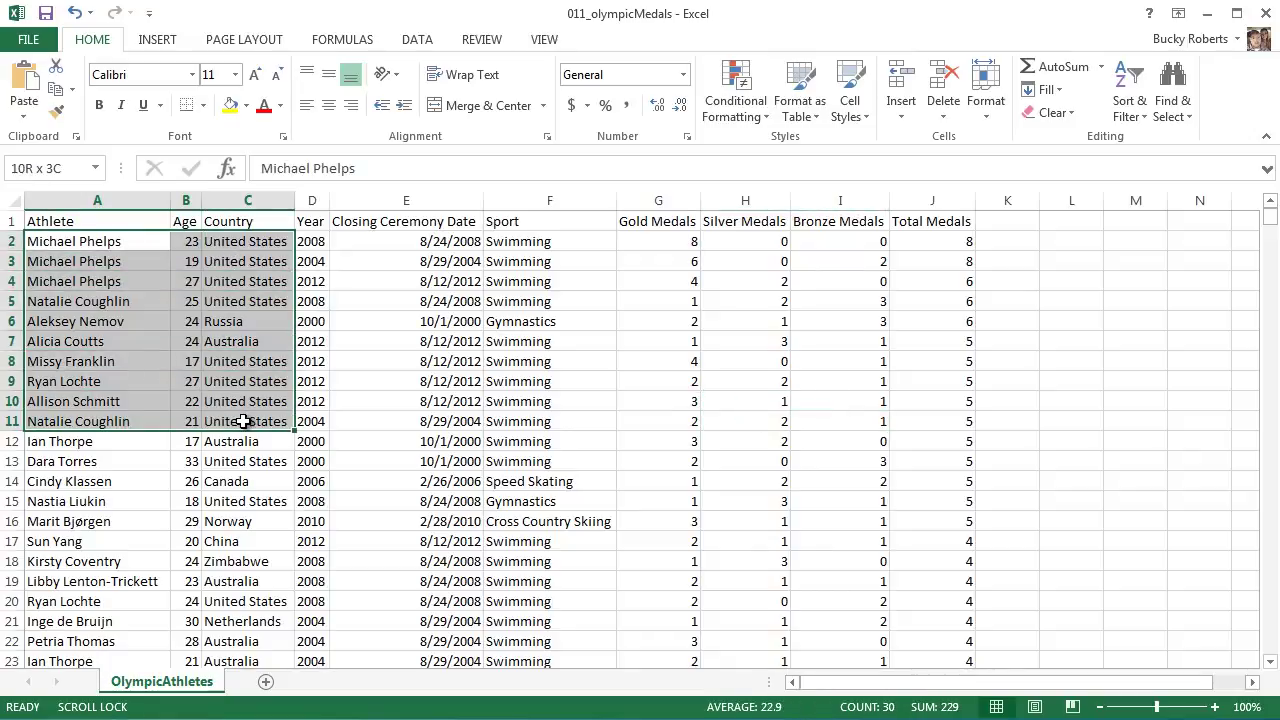
{"action": "left_click", "coordinate": [243, 421]}
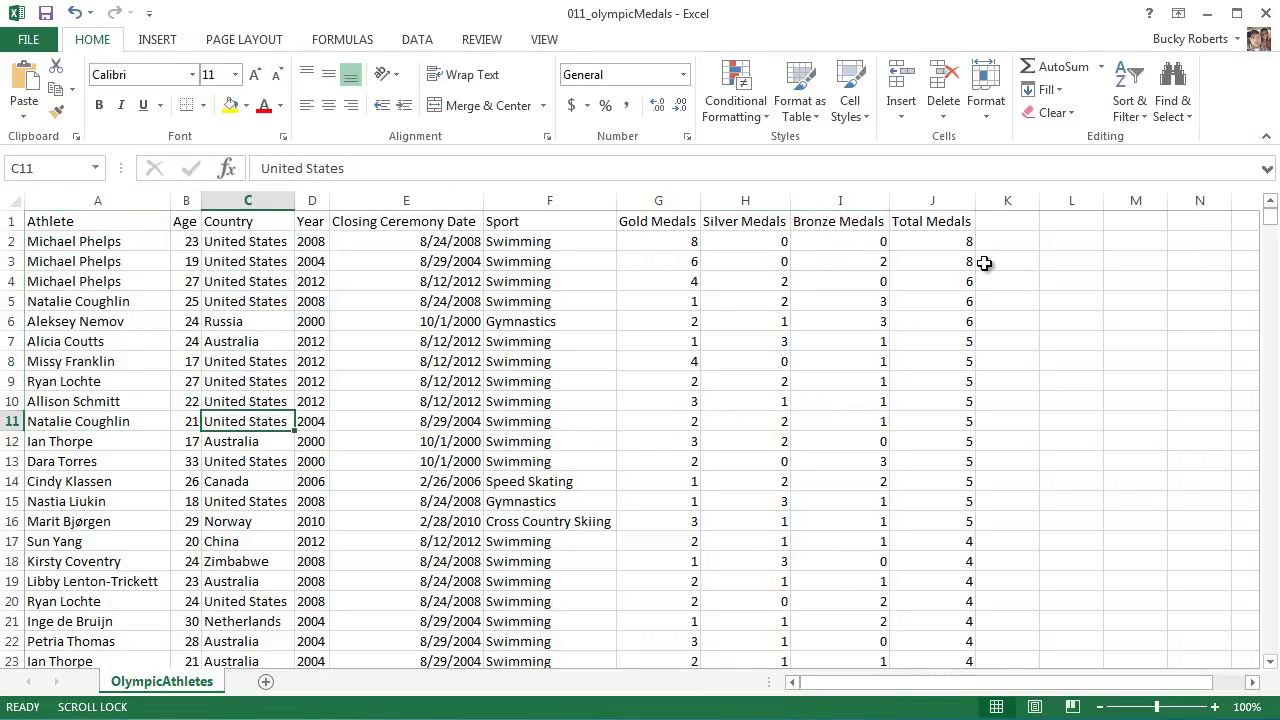
Step: Enter the formula =ROWS(meatballz)*COLUMNS(meatballz) in cell L2 to compute the named range's total number of cells
{"action": "left_click", "coordinate": [1068, 243]}
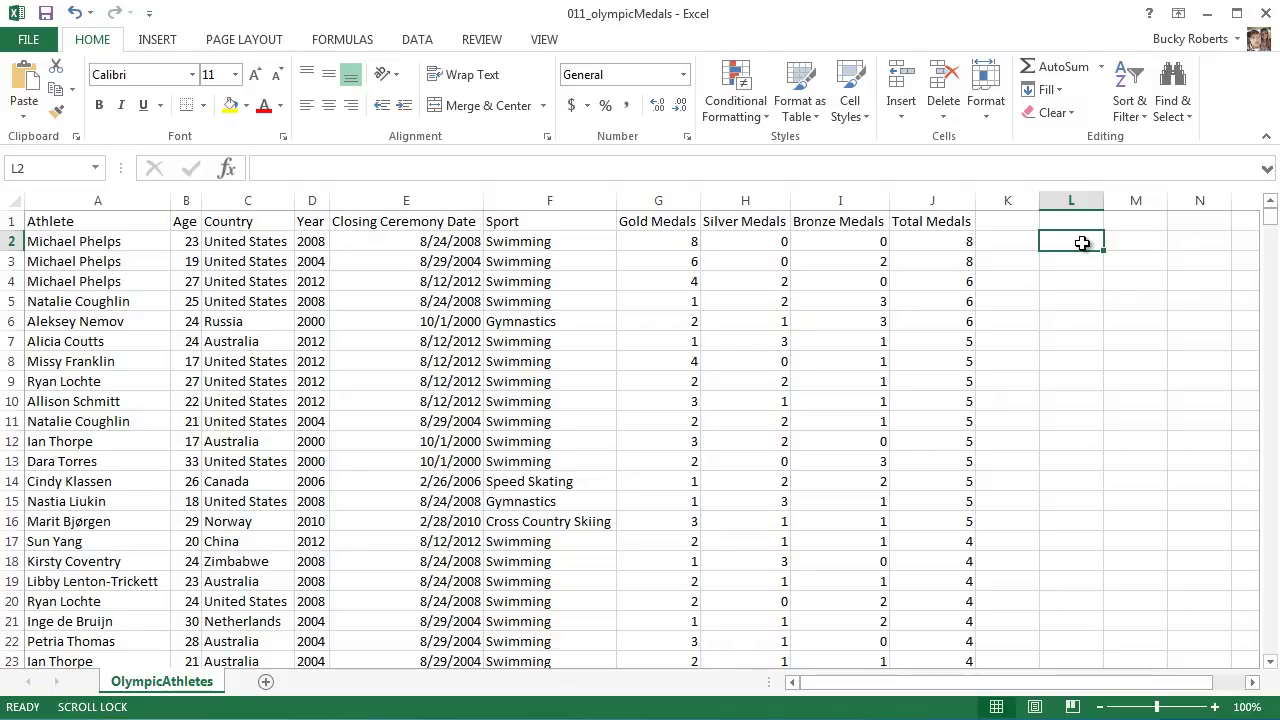
{"action": "type", "text": "="}
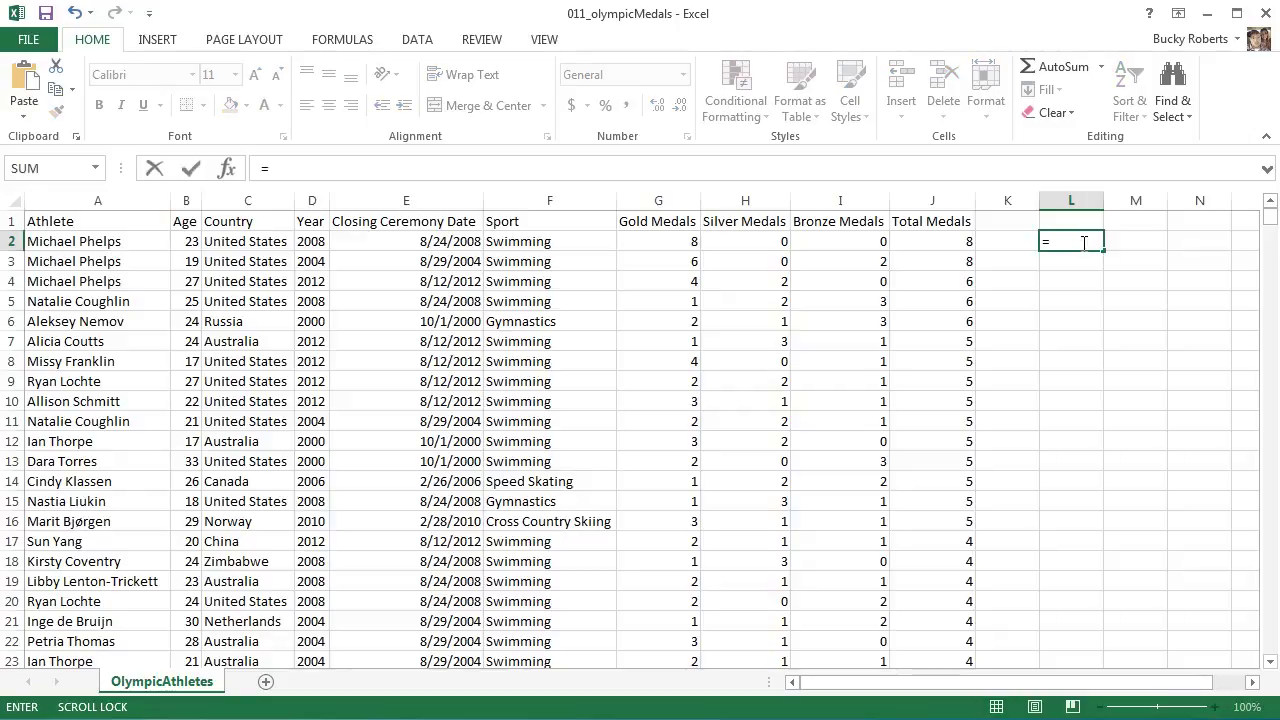
{"action": "type", "text": "ROWS"}
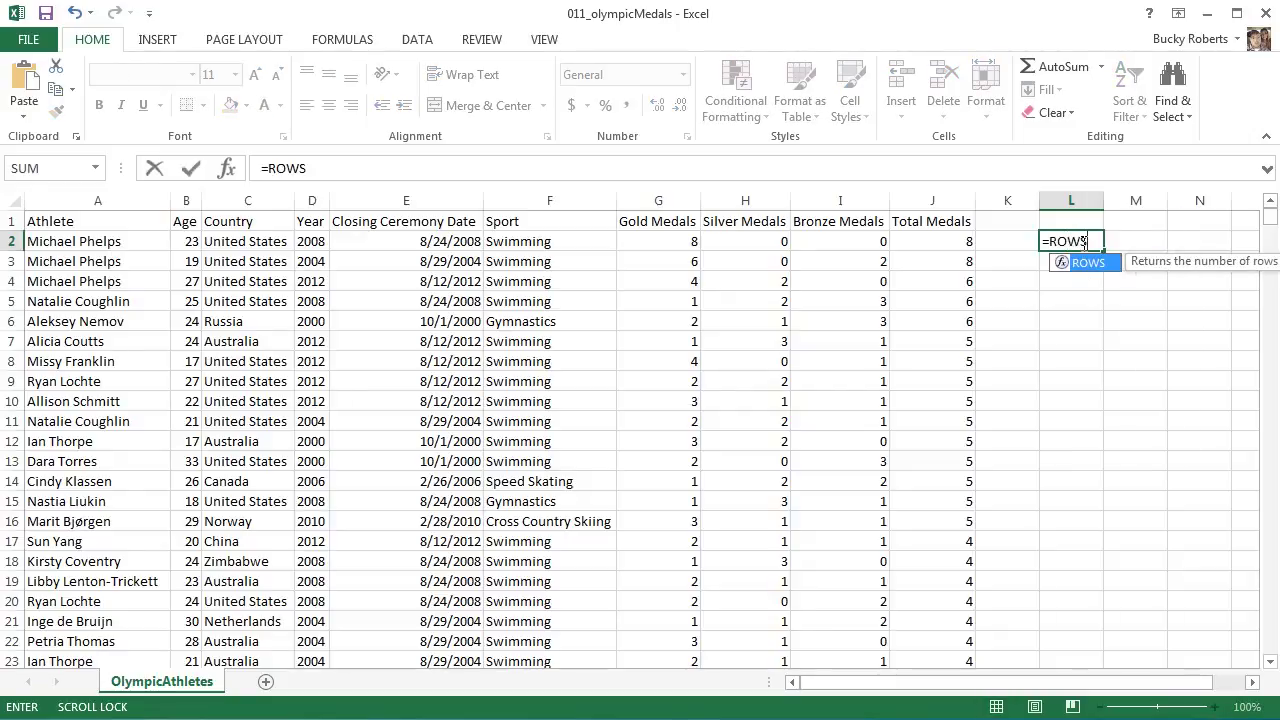
{"action": "type", "text": "(mea"}
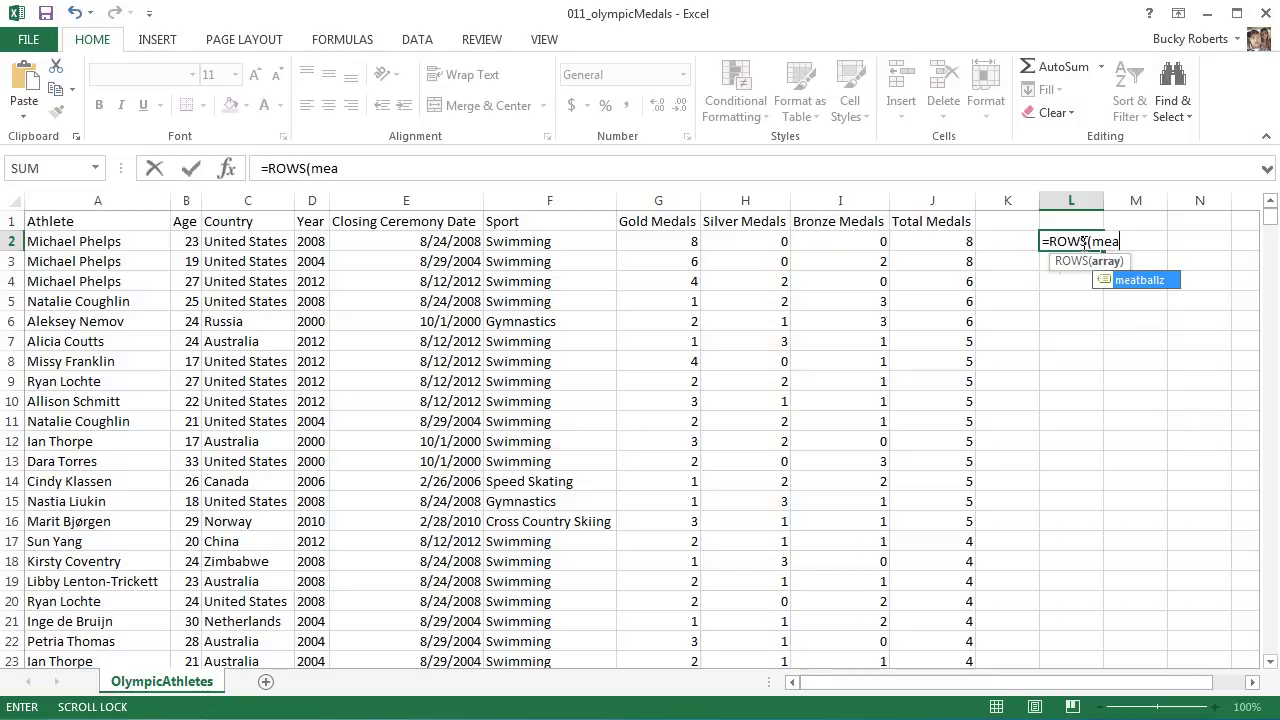
{"action": "key", "text": "Tab"}
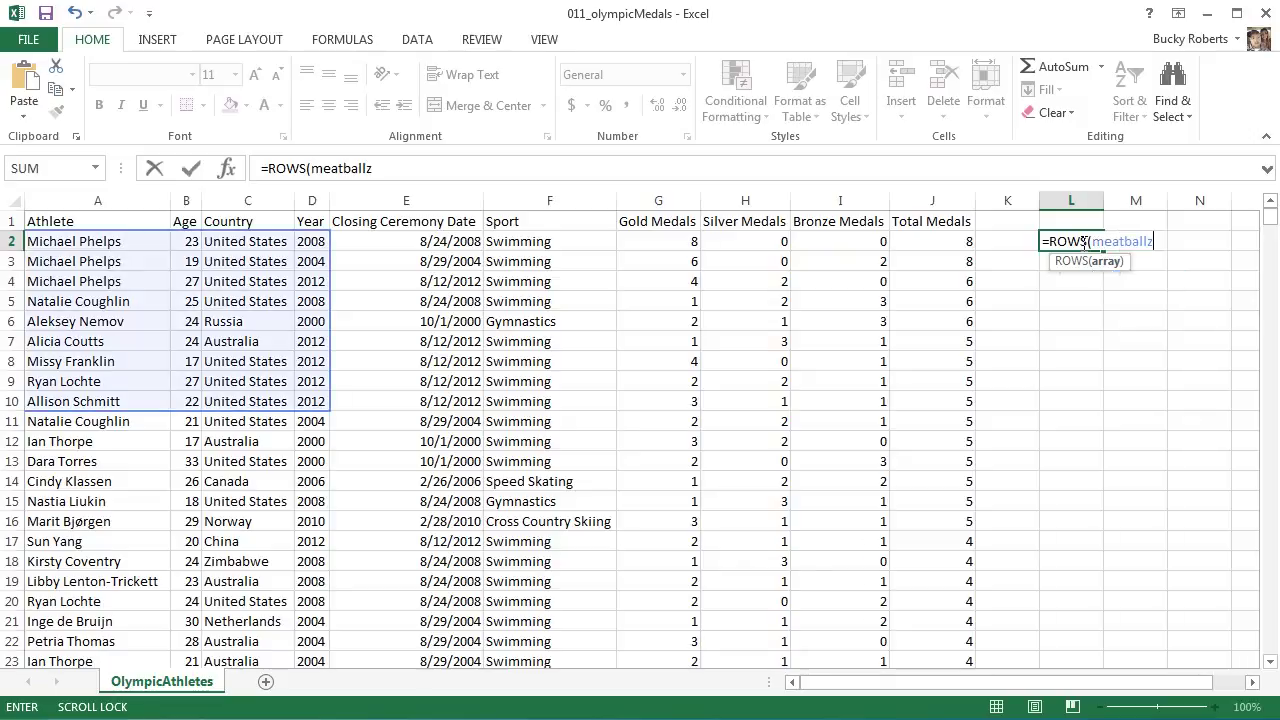
{"action": "type", "text": ")"}
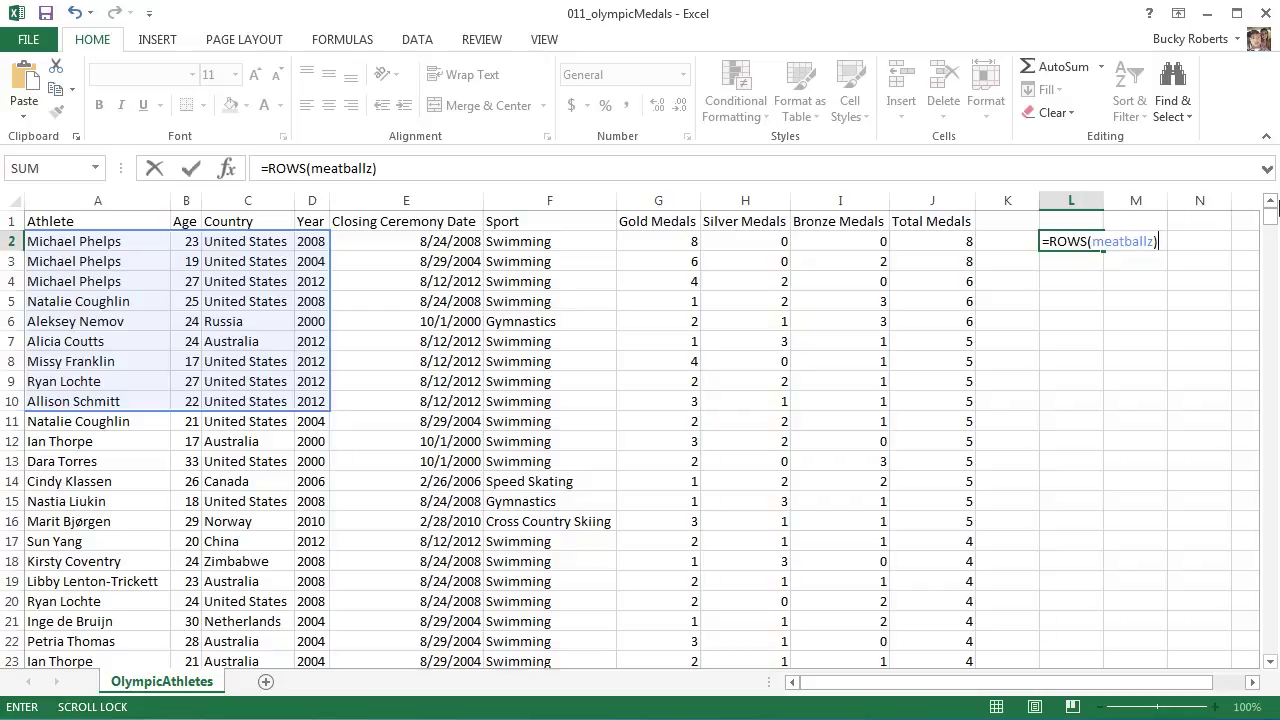
{"action": "type", "text": "*COL"}
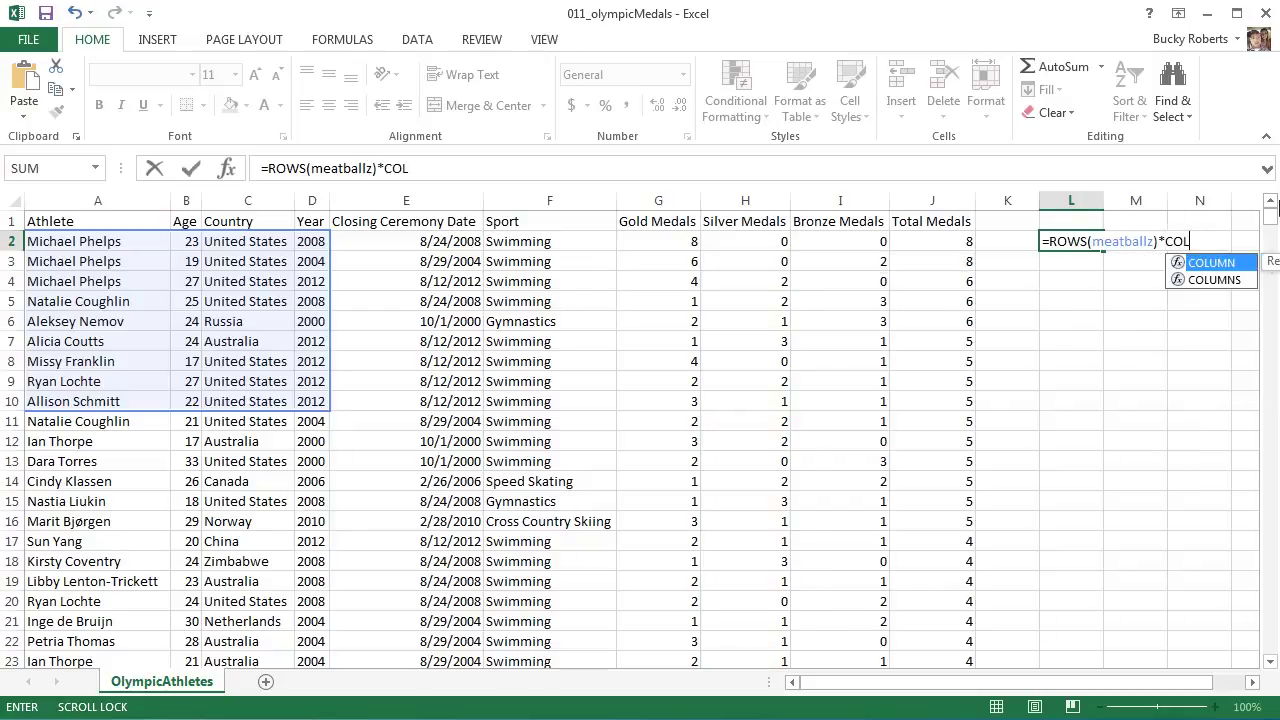
{"action": "type", "text": "UMNS("}
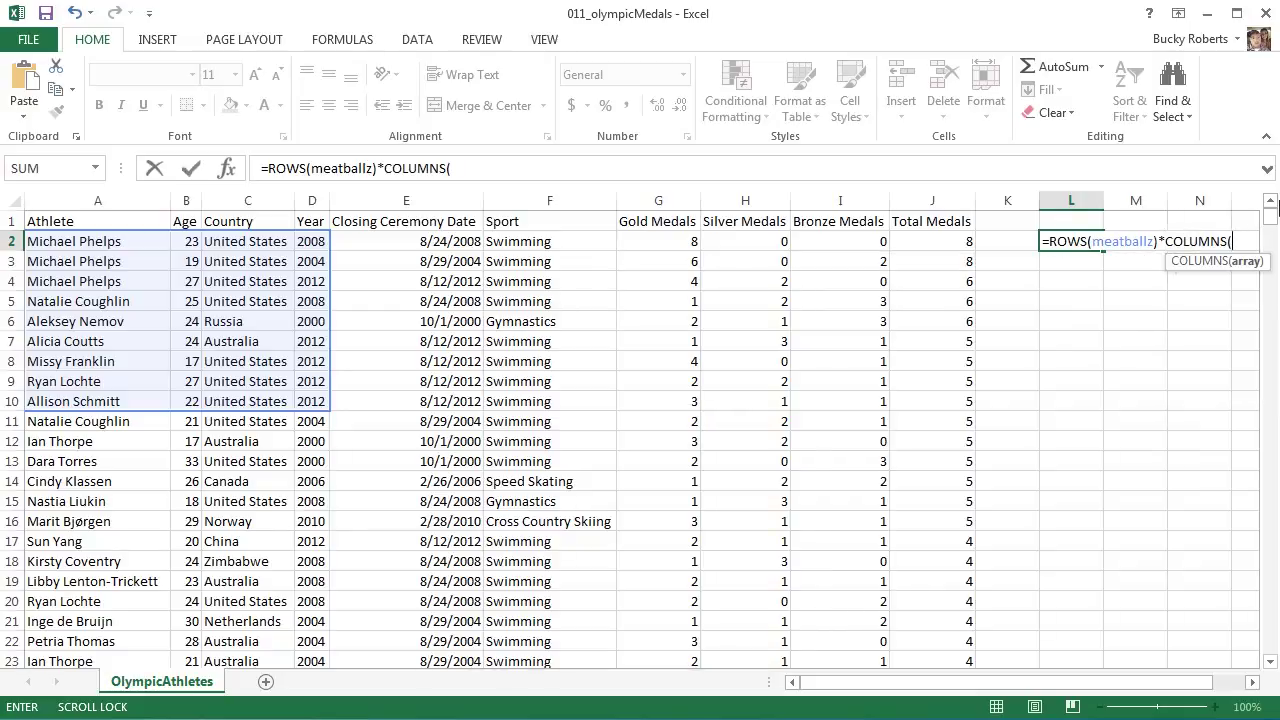
{"action": "type", "text": "mea"}
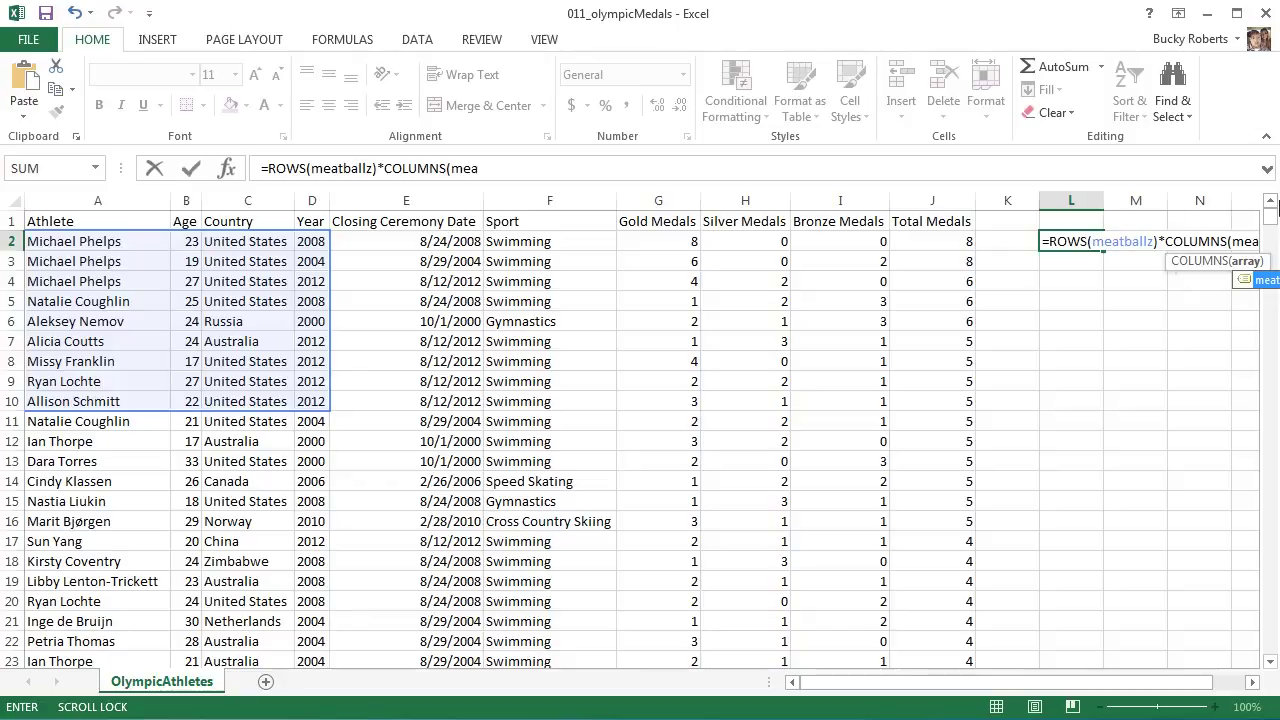
{"action": "key", "text": "Tab"}
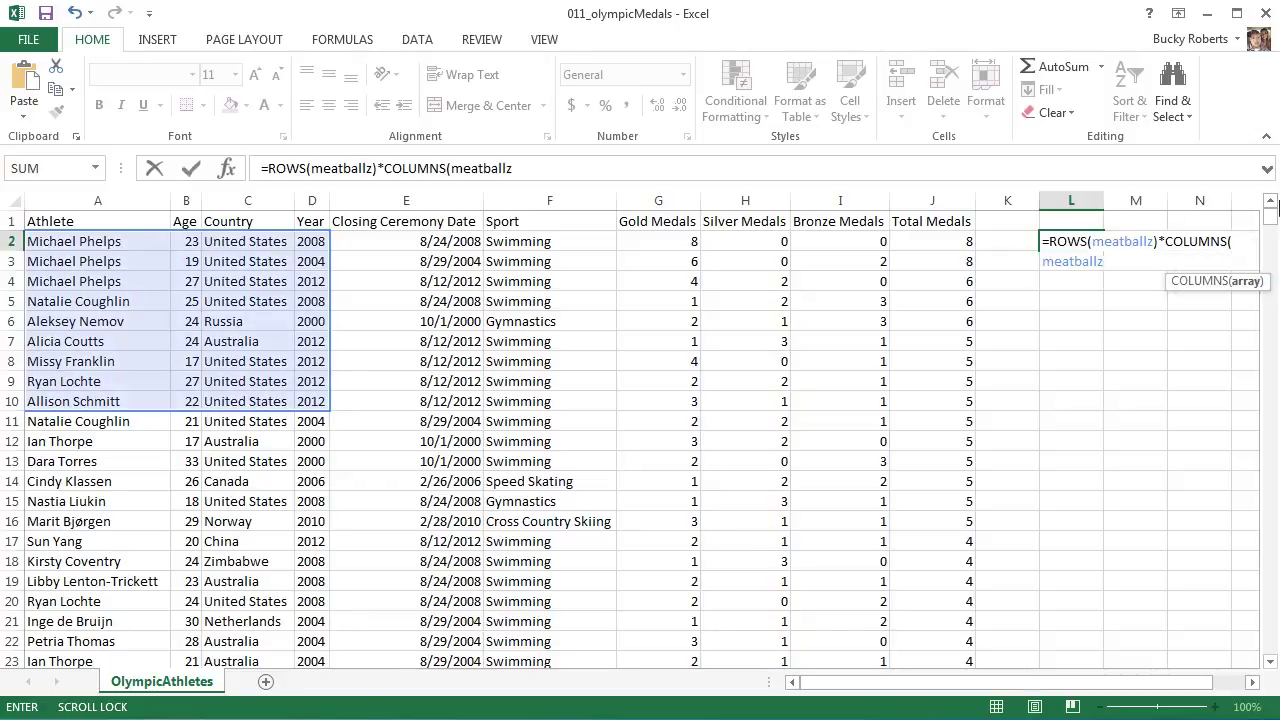
{"action": "key", "text": "Return"}
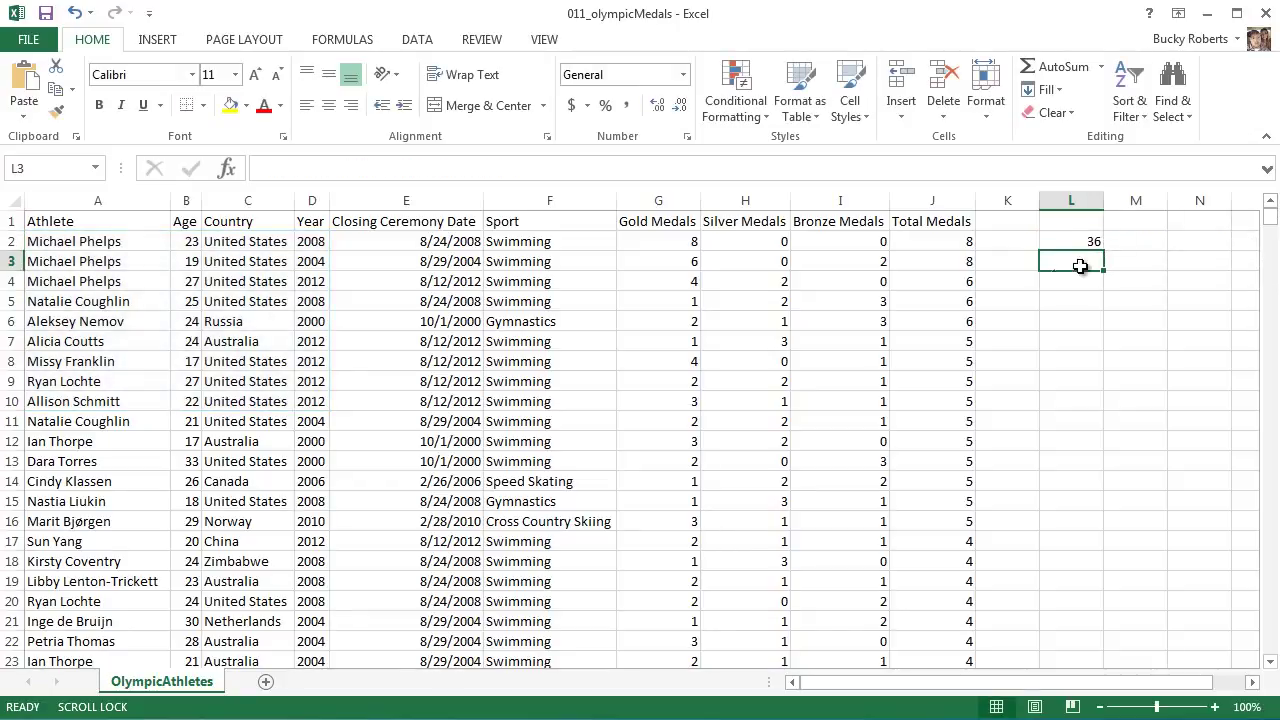
Step: Review the formula in cell L2 against the cells A2:D10 that make up the meatballz range
{"action": "left_click", "coordinate": [1085, 242]}
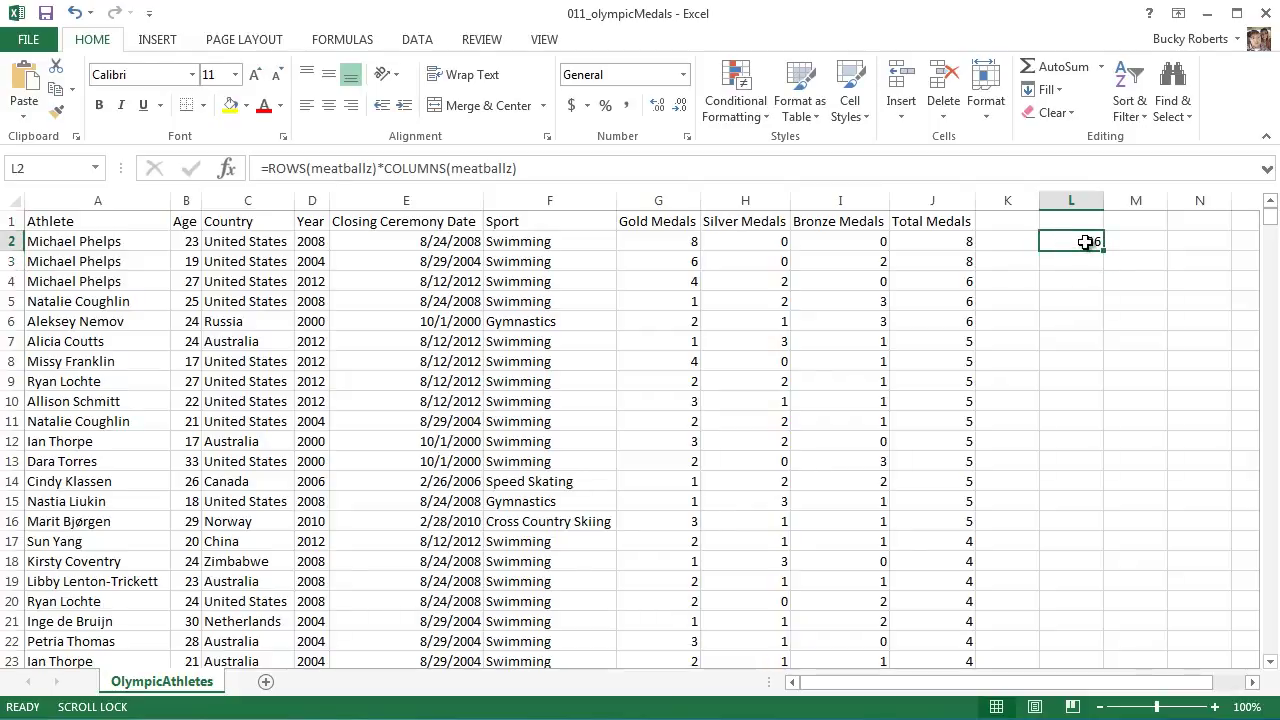
{"action": "left_click", "coordinate": [90, 243]}
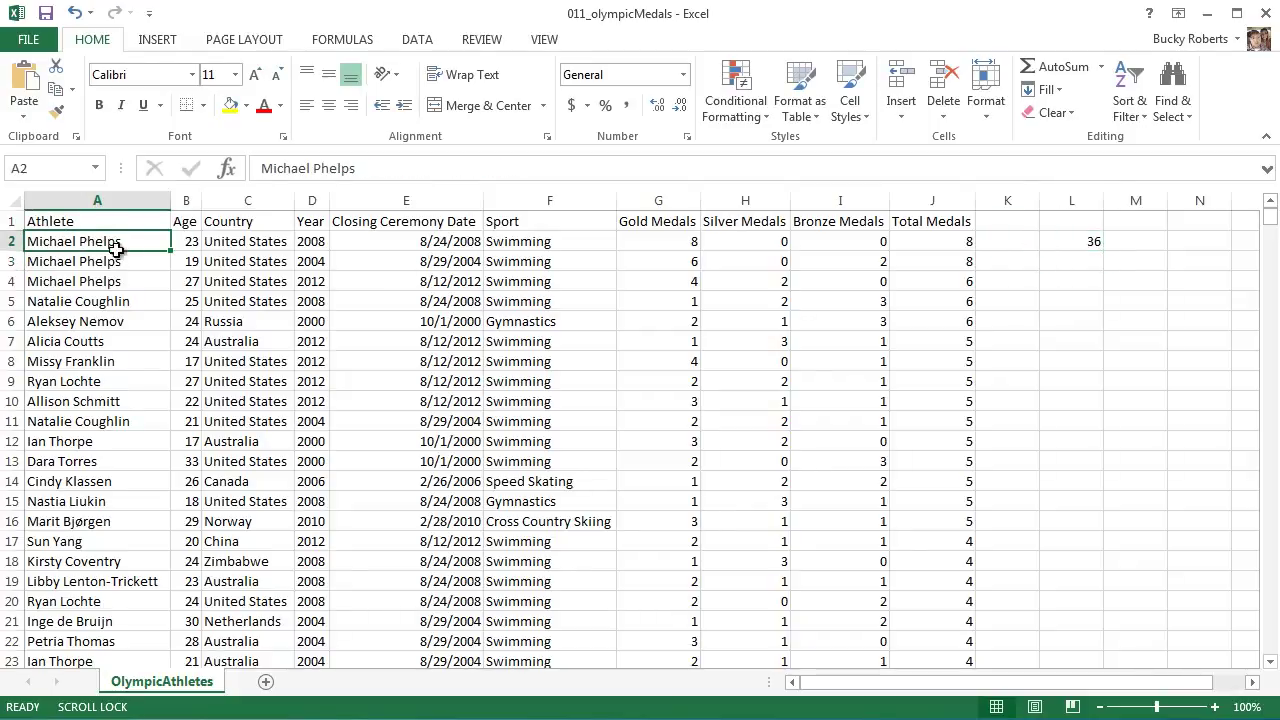
{"action": "left_click_drag", "start_coordinate": [117, 249], "coordinate": [314, 397]}
{"action": "left_click", "coordinate": [1088, 244]}
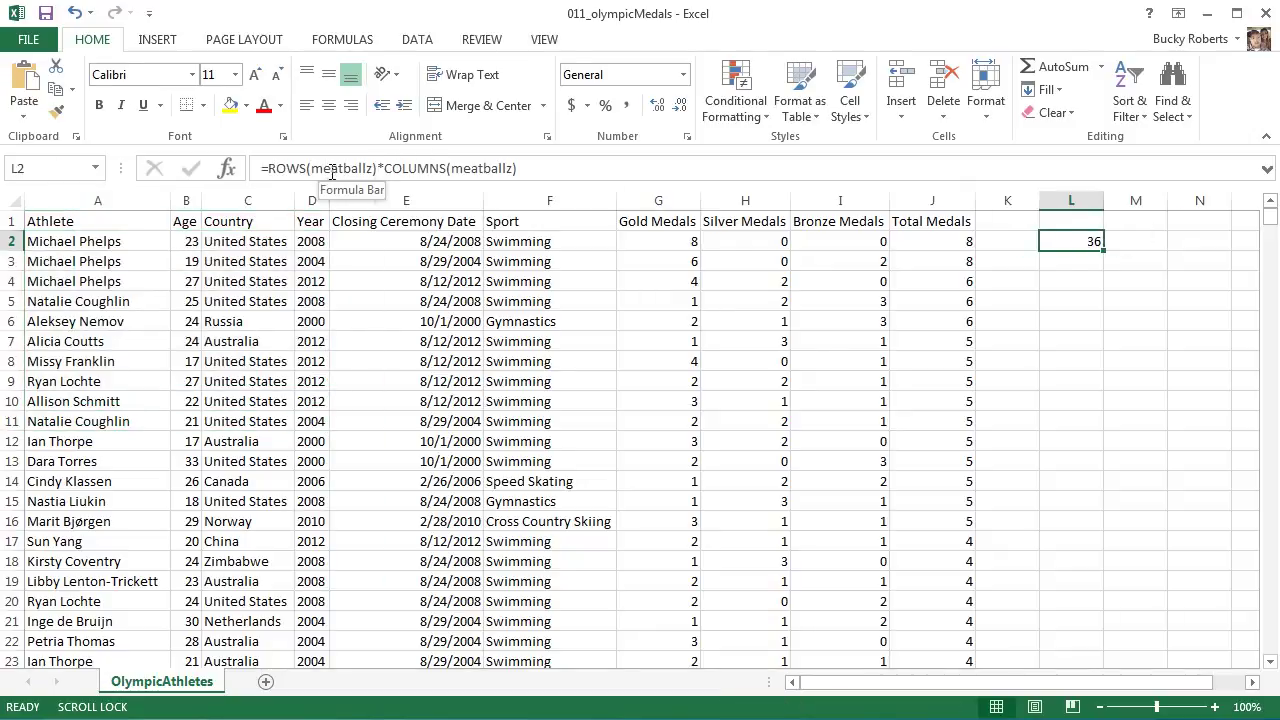
{"action": "left_click_drag", "start_coordinate": [263, 170], "coordinate": [532, 176]}
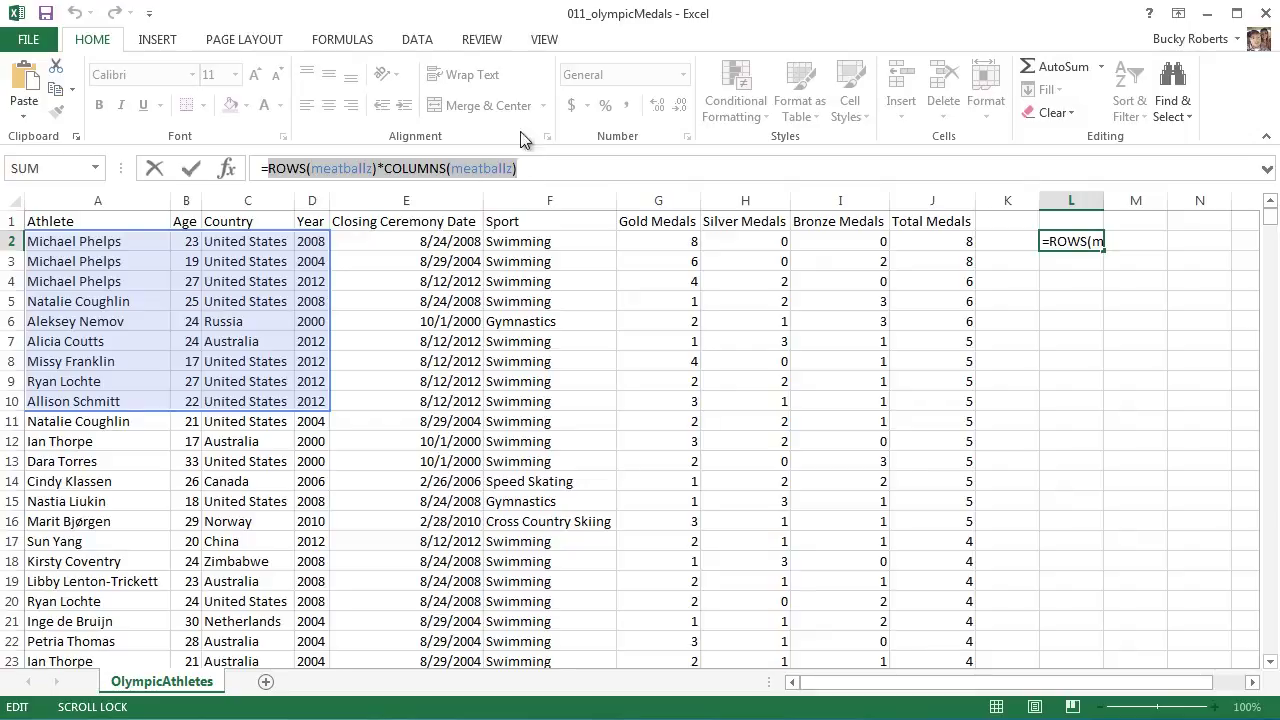
Step: Clear the ROWS and COLUMNS formula from cell L2
{"action": "left_click_drag", "start_coordinate": [554, 171], "coordinate": [267, 169]}
{"action": "left_click_drag", "start_coordinate": [78, 243], "coordinate": [309, 400]}
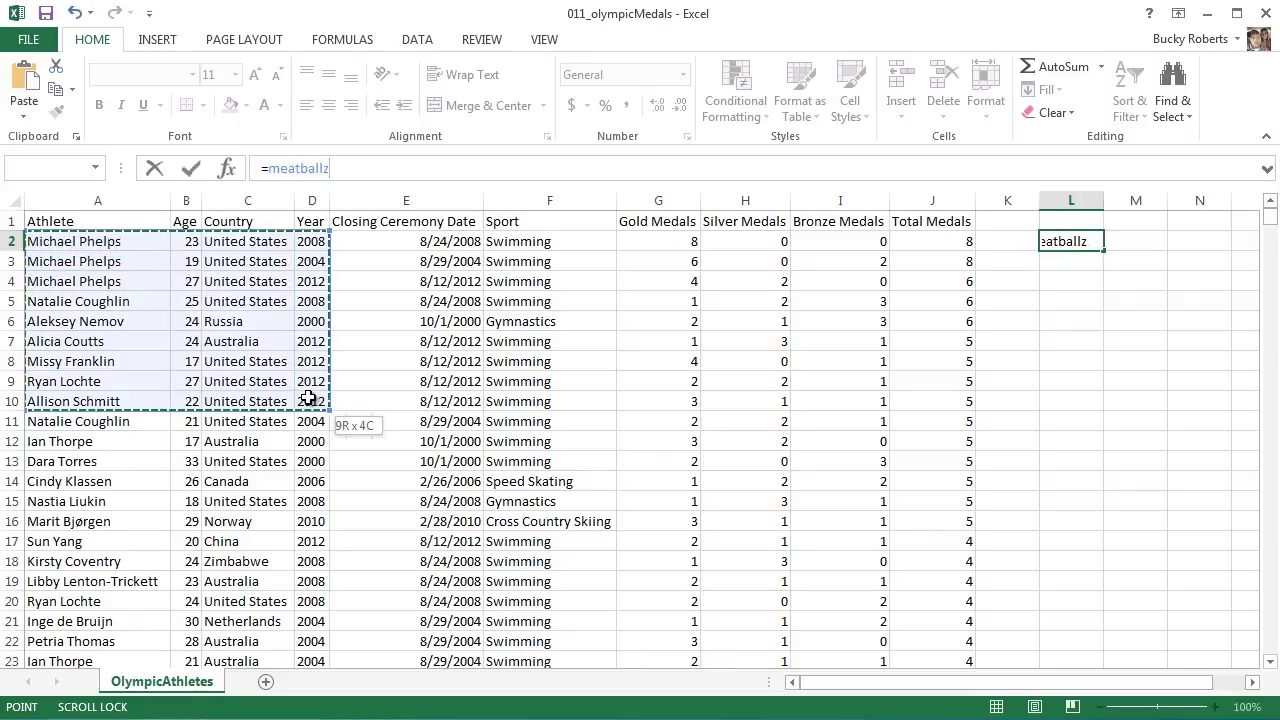
{"action": "left_click", "coordinate": [1083, 259]}
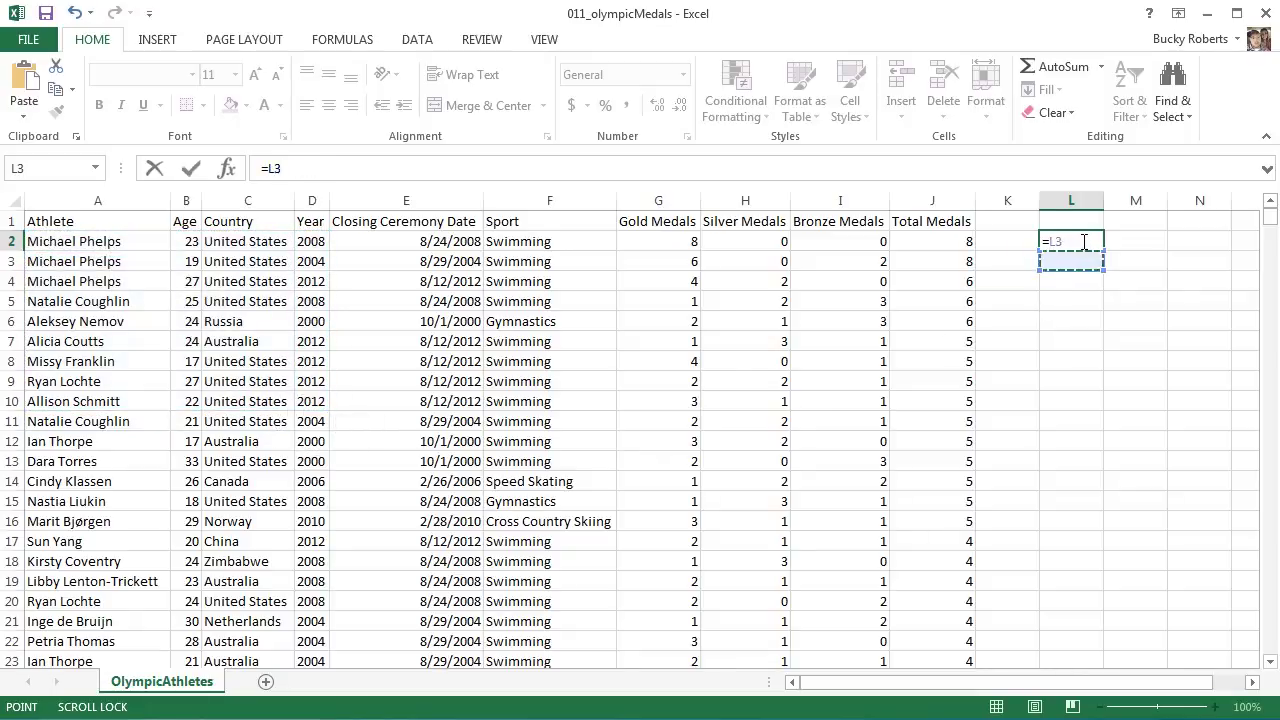
{"action": "left_click", "coordinate": [1084, 241]}
{"action": "key", "text": "BackSpace"}
{"action": "key", "text": "BackSpace"}
{"action": "key", "text": "BackSpace"}
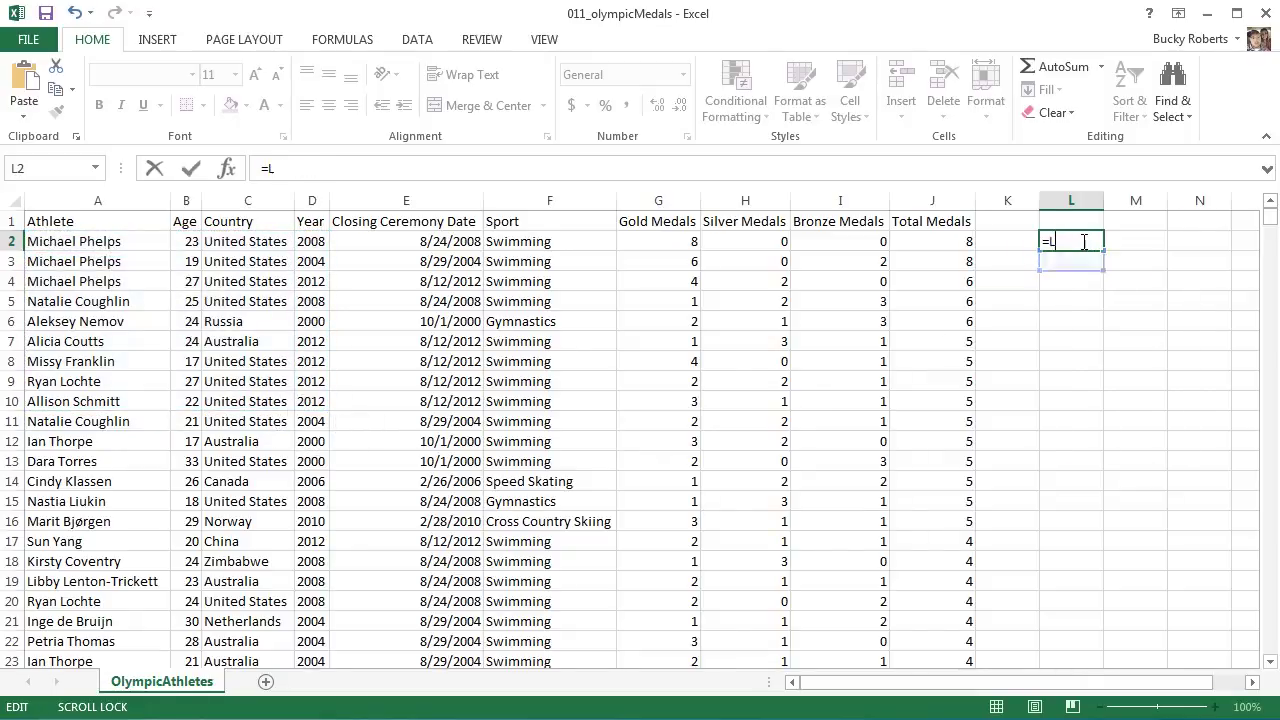
{"action": "key", "text": "Return"}
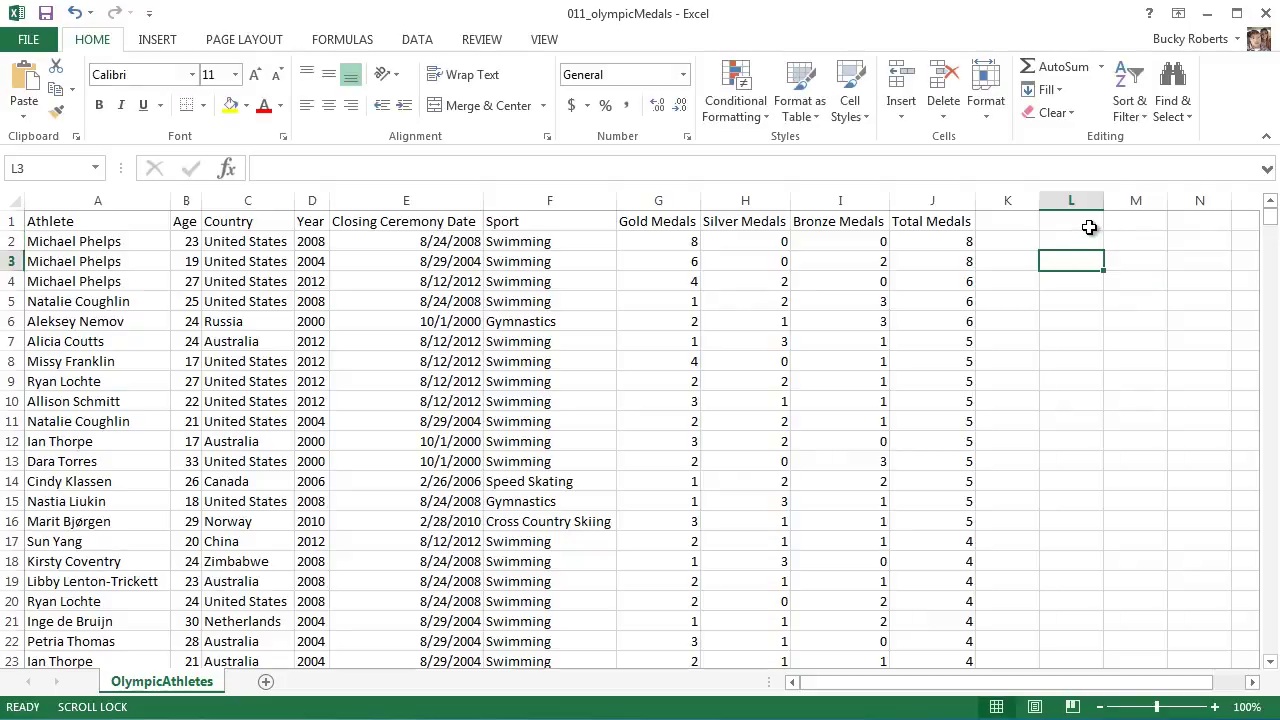
{"action": "left_click", "coordinate": [1082, 381]}
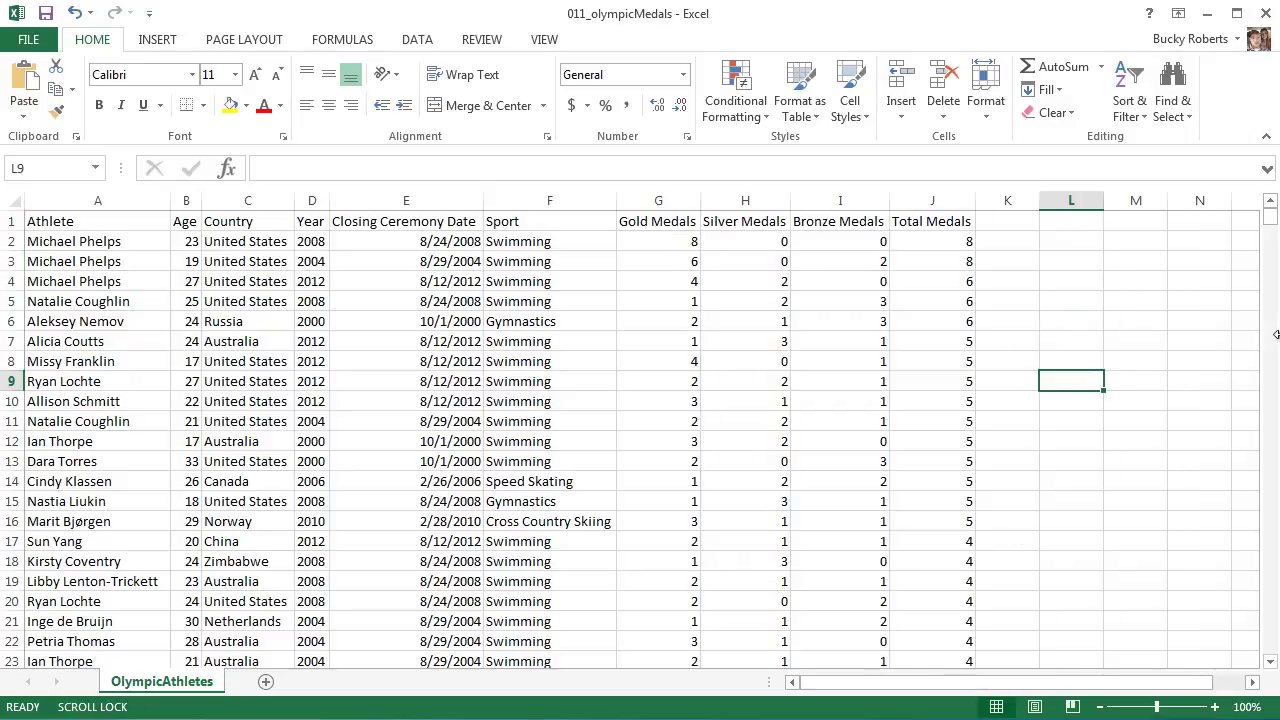
{"action": "left_click", "coordinate": [1079, 243]}
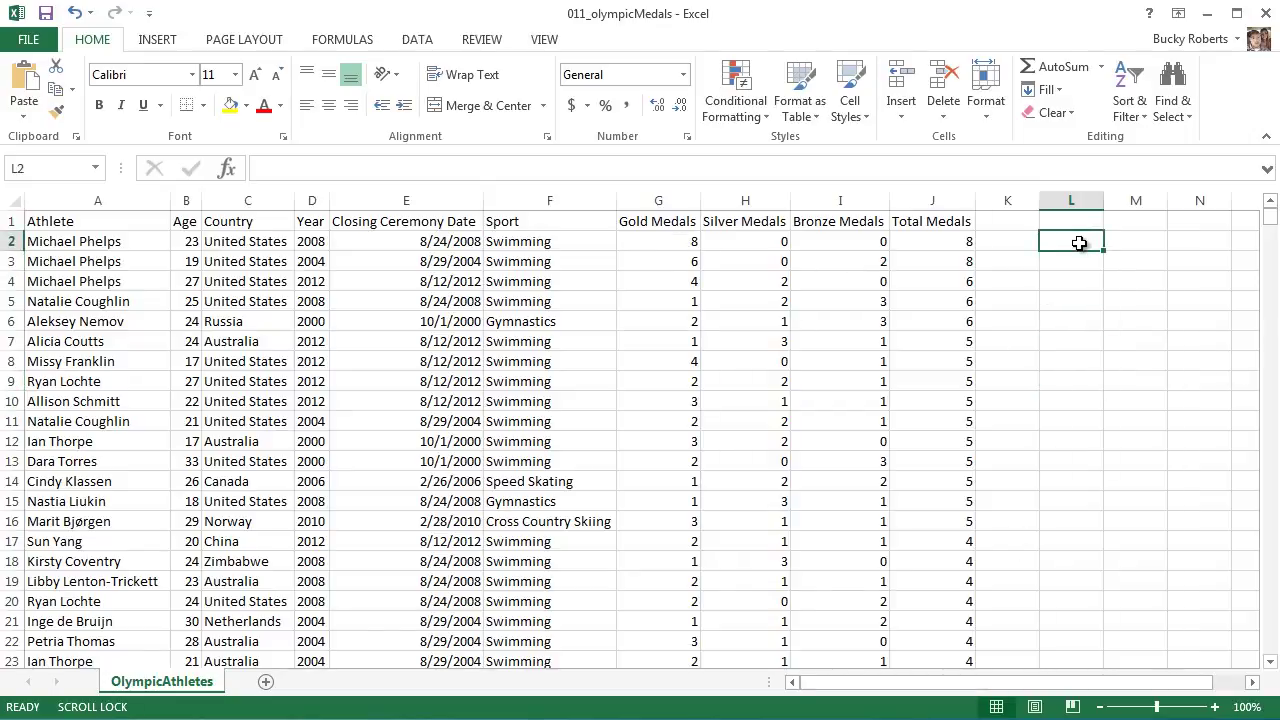
{"action": "type", "text": "="}
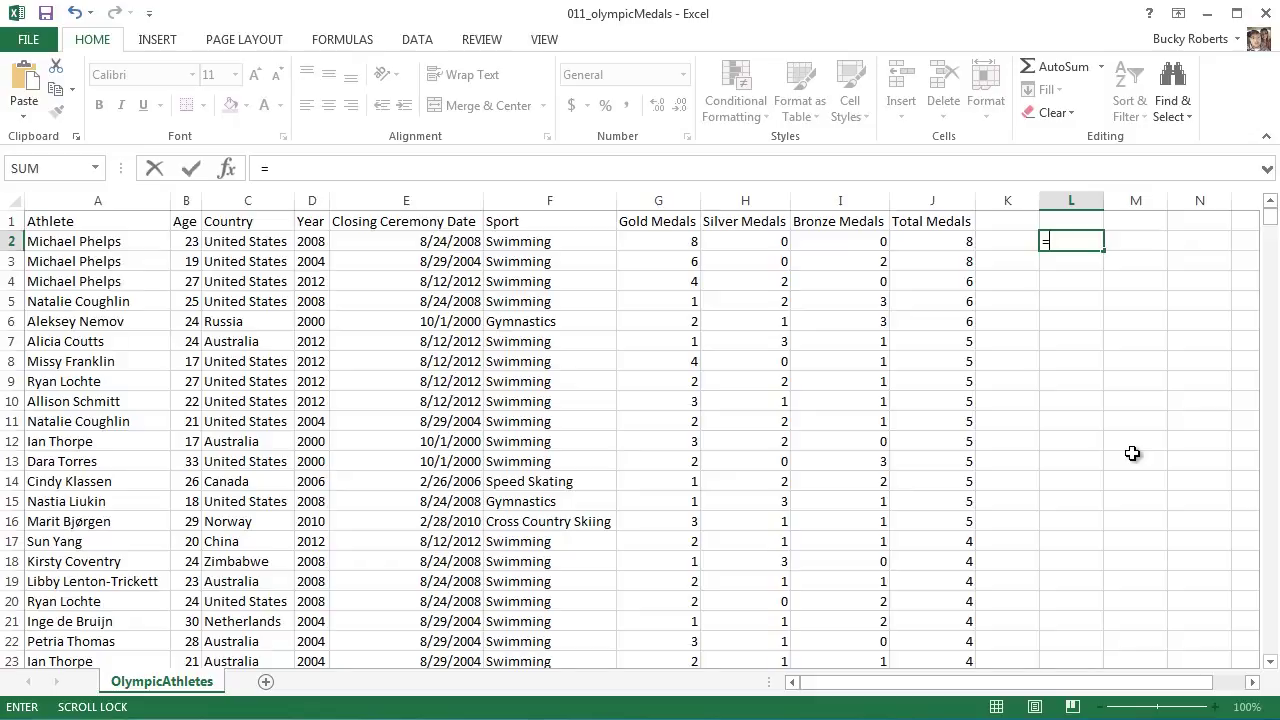
{"action": "left_click_drag", "start_coordinate": [677, 251], "coordinate": [935, 302]}
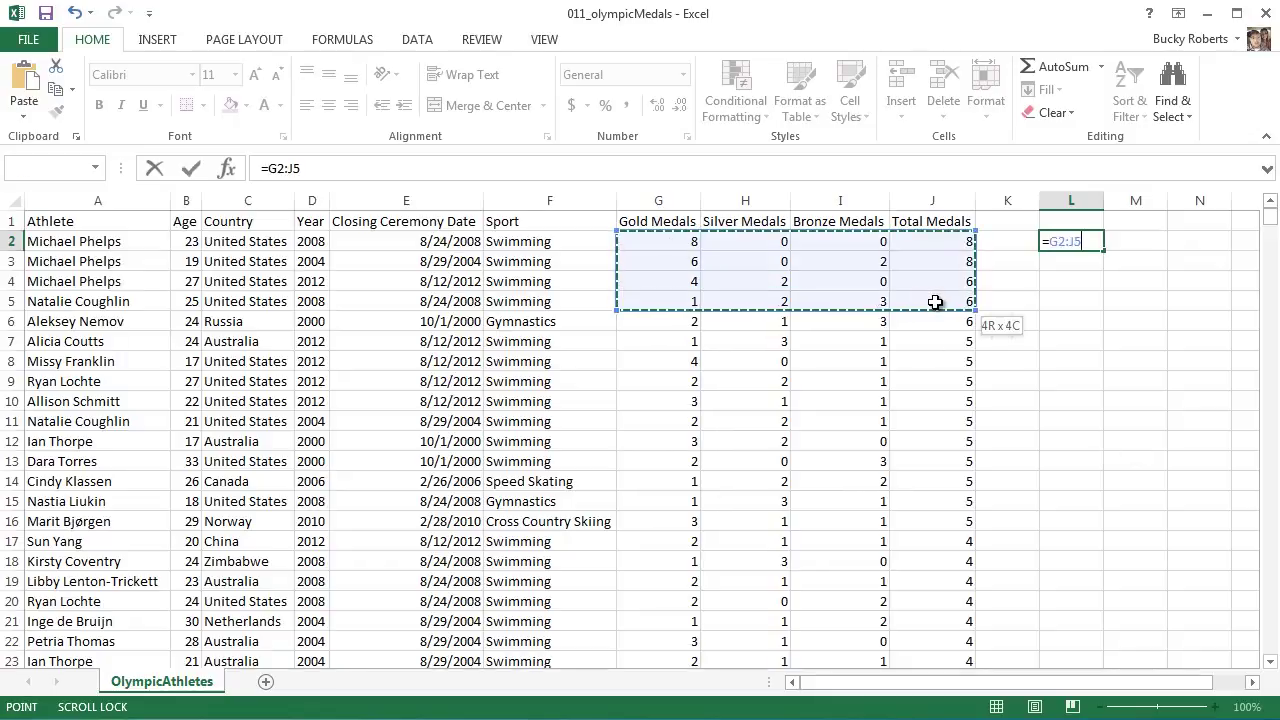
{"action": "left_click", "coordinate": [66, 172]}
{"action": "left_click", "coordinate": [814, 552]}
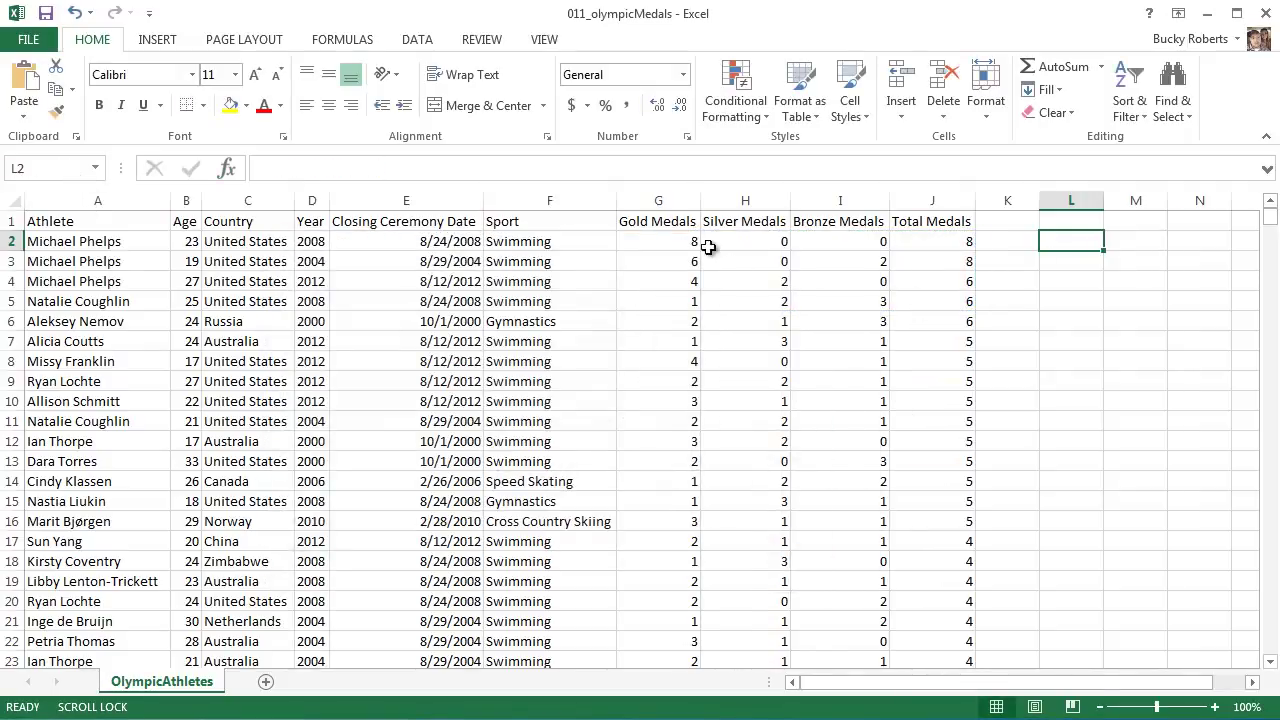
Step: Define the named range swimmedals for the medal figures in cells G2:J6
{"action": "left_click_drag", "start_coordinate": [676, 242], "coordinate": [950, 323]}
{"action": "left_click", "coordinate": [37, 168]}
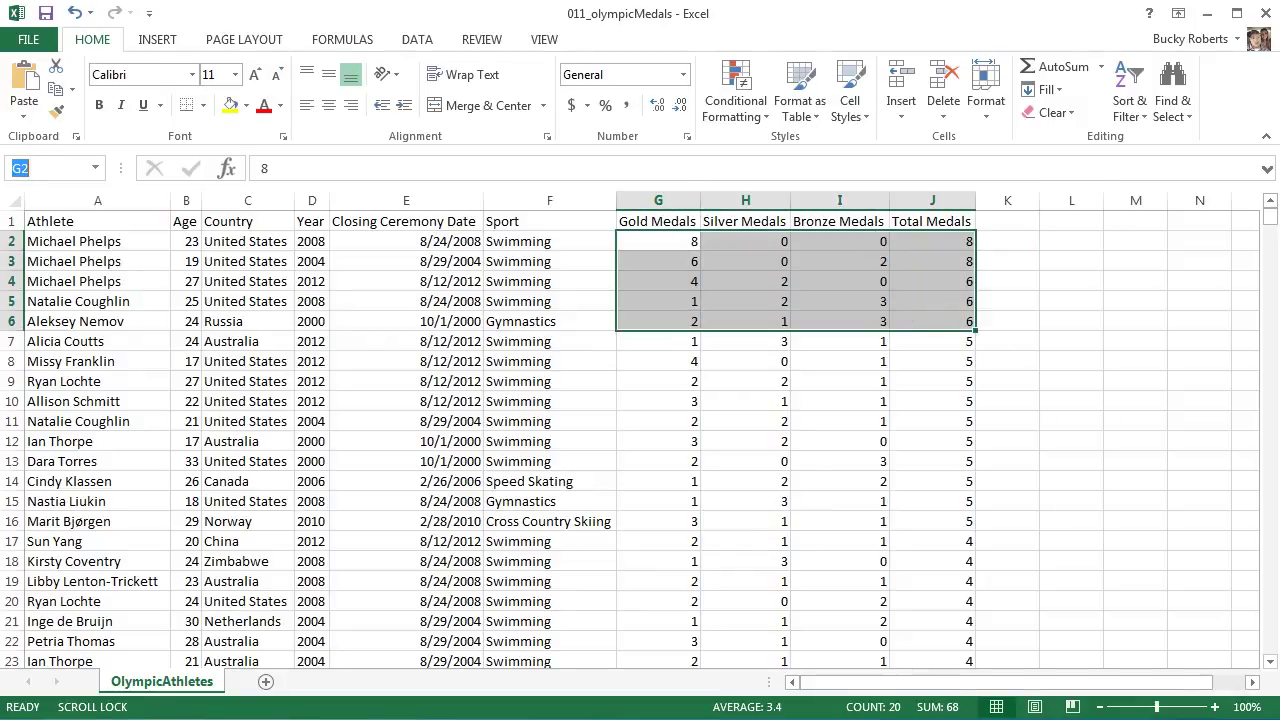
{"action": "type", "text": "swim"}
{"action": "type", "text": "medals"}
{"action": "key", "text": "Return"}
{"action": "left_click", "coordinate": [1071, 244]}
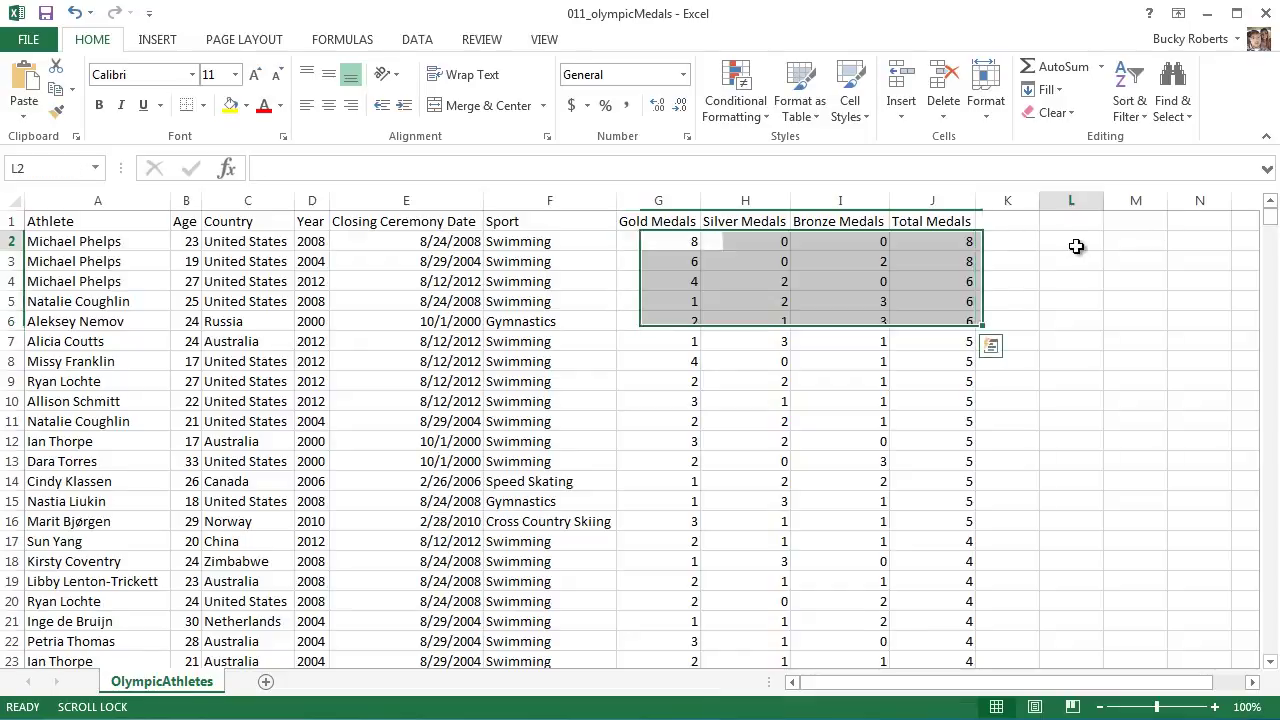
{"action": "mouse_move", "coordinate": [677, 241]}
{"action": "left_mouse_down"}
{"action": "mouse_move", "coordinate": [689, 315]}
{"action": "mouse_move", "coordinate": [943, 302]}
{"action": "left_mouse_up"}
{"action": "left_click", "coordinate": [1066, 240]}
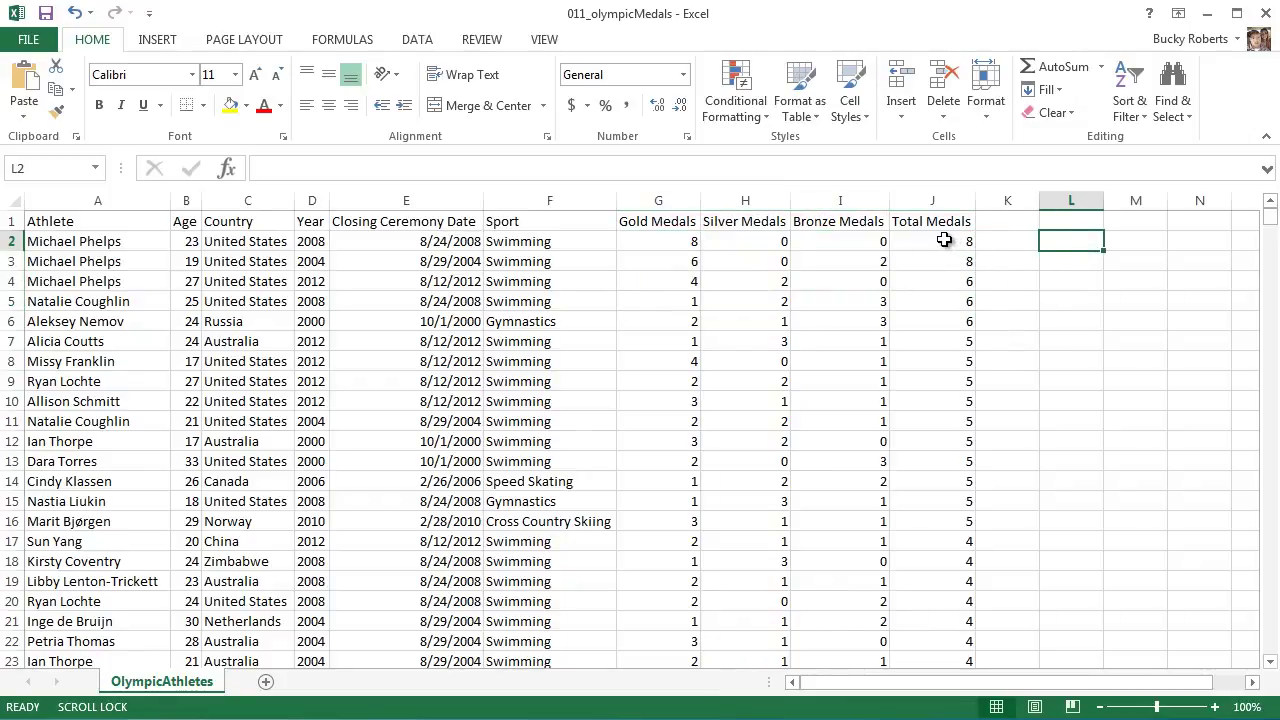
{"action": "mouse_move", "coordinate": [667, 245]}
{"action": "left_mouse_down"}
{"action": "mouse_move", "coordinate": [683, 331]}
{"action": "mouse_move", "coordinate": [823, 283]}
{"action": "mouse_move", "coordinate": [943, 296]}
{"action": "left_mouse_up"}
Step: Enter the formula =COUNTIF(swimmedals,8) in cell L2 to count the cells in the named range that equal 8
{"action": "left_click", "coordinate": [1062, 244]}
{"action": "type", "text": "="}
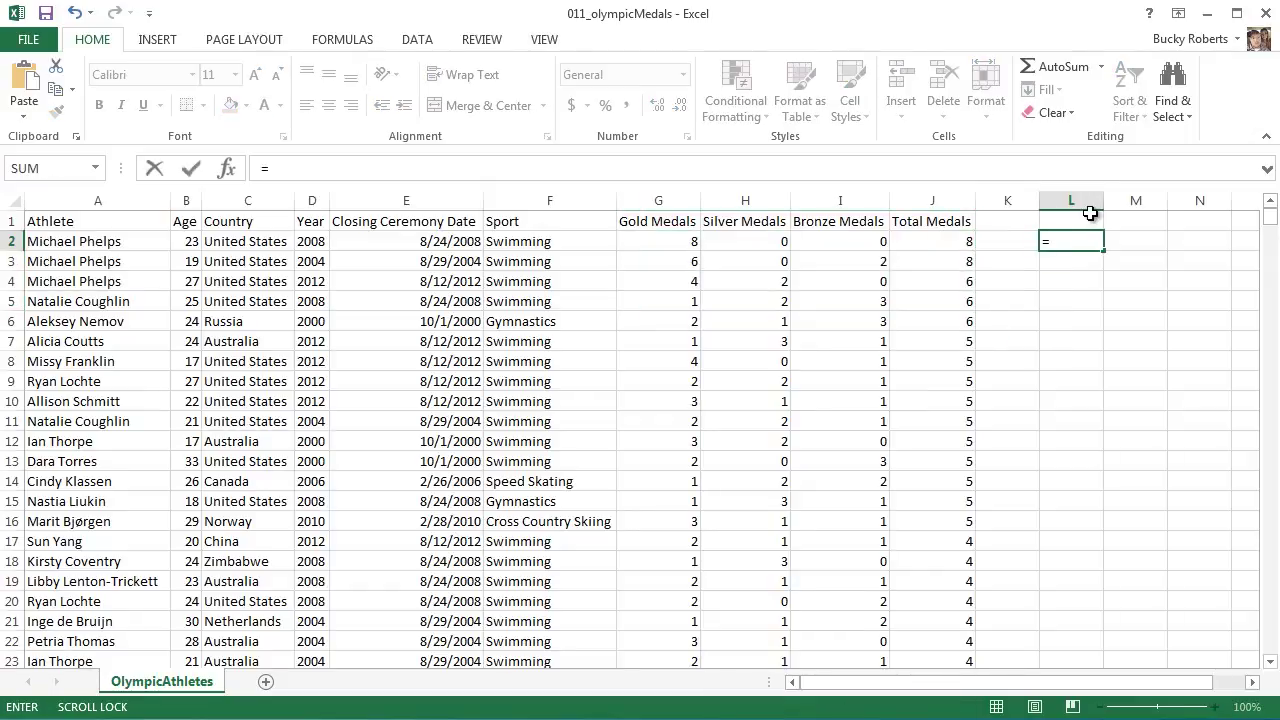
{"action": "type", "text": "COUN"}
{"action": "key", "text": "Down"}
{"action": "key", "text": "Down"}
{"action": "key", "text": "Down"}
{"action": "key", "text": "Tab"}
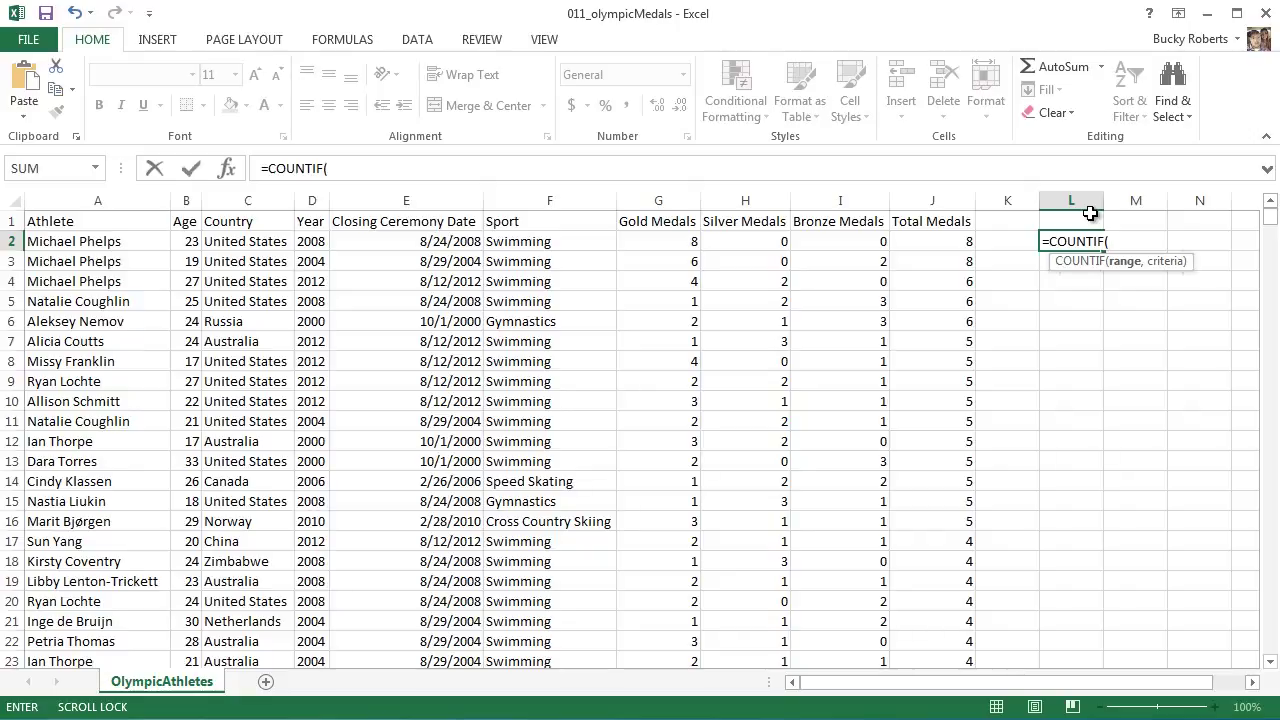
{"action": "type", "text": "sw"}
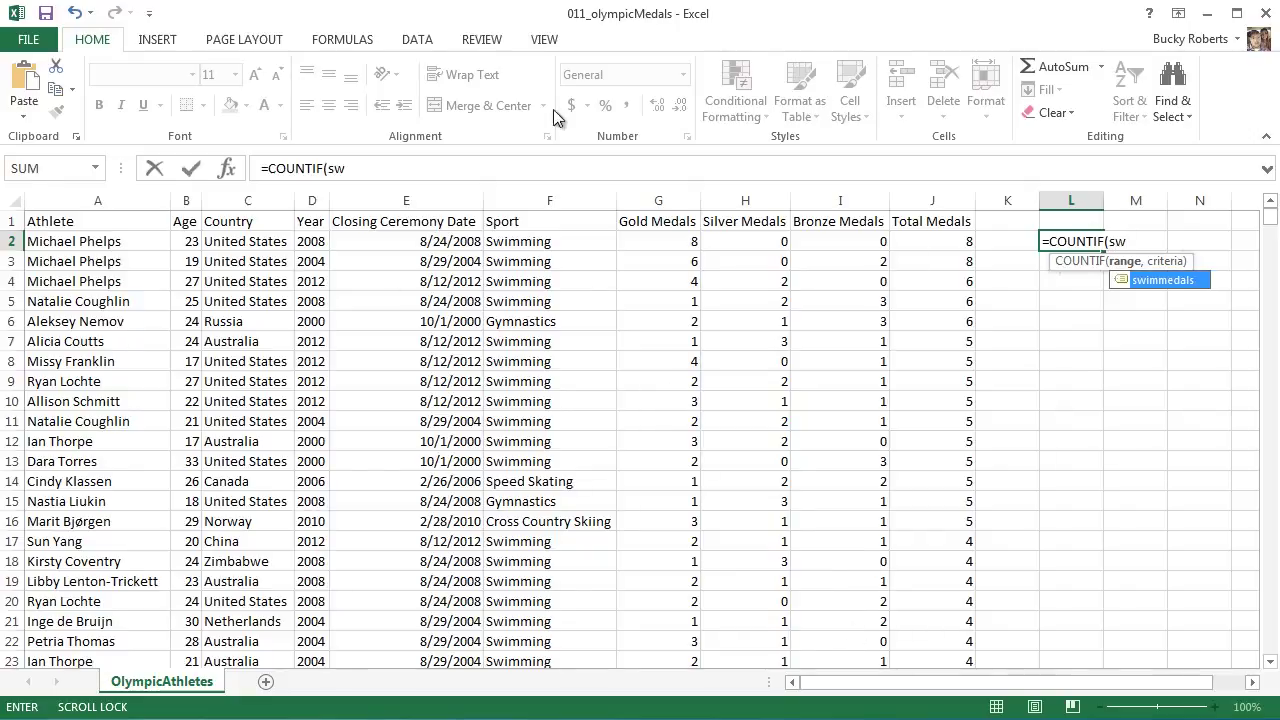
{"action": "double_click", "coordinate": [1169, 281]}
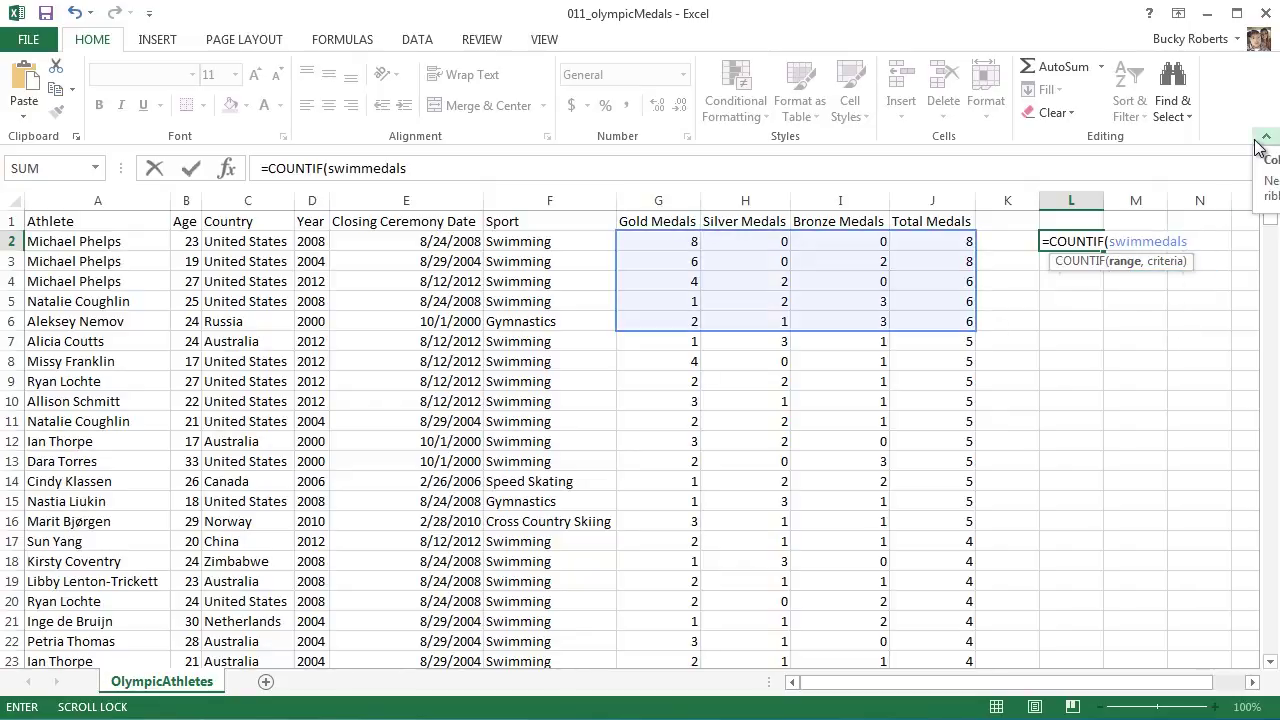
{"action": "type", "text": ","}
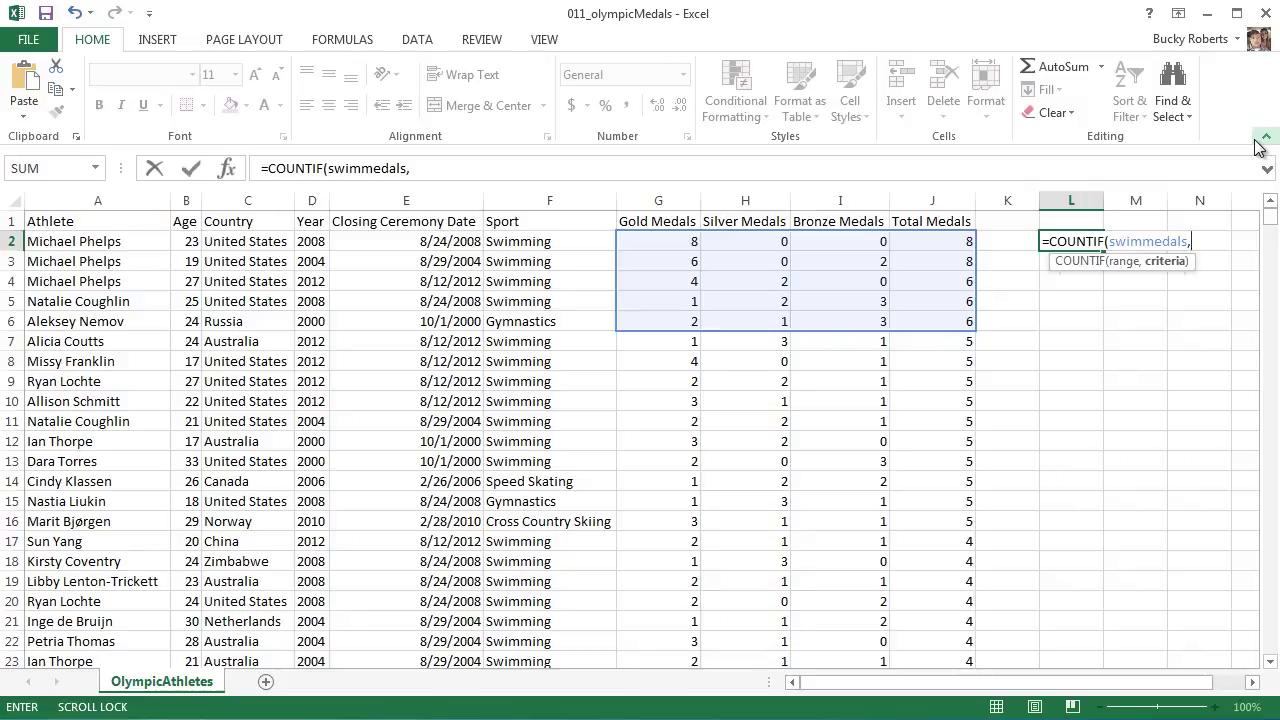
{"action": "type", "text": "8)"}
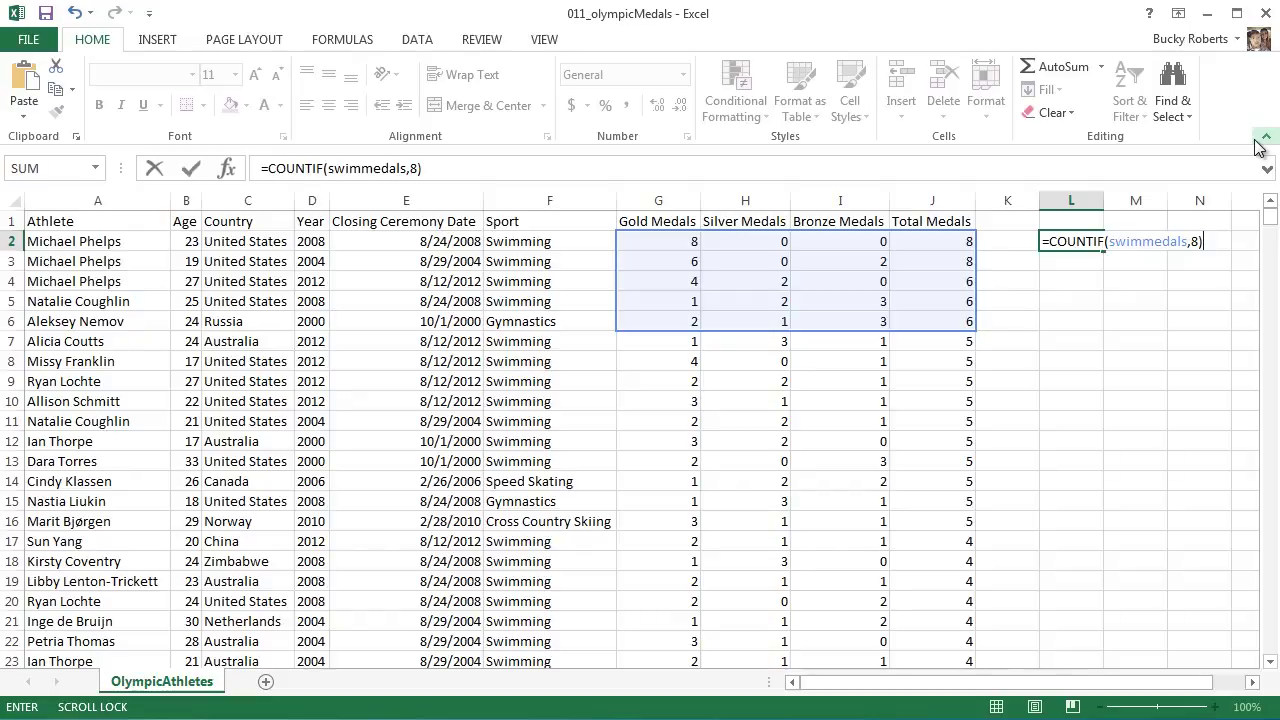
{"action": "key", "text": "Return"}
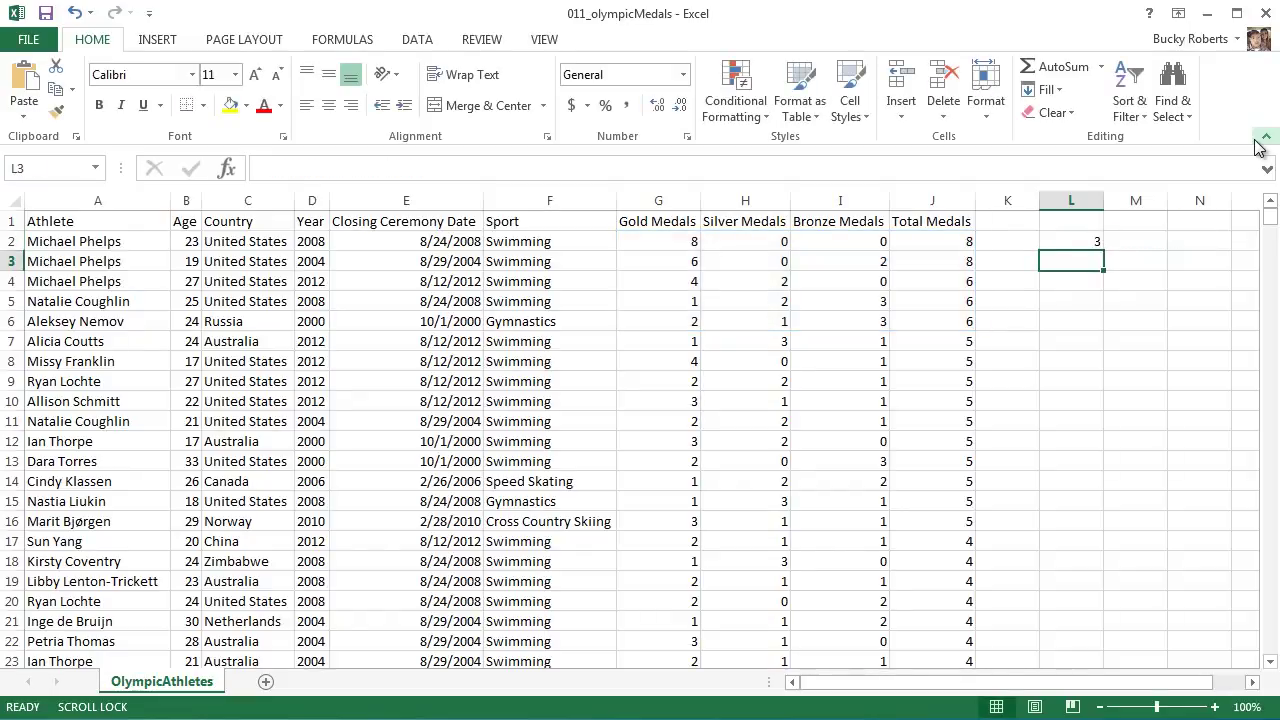
Step: Review the range and criteria arguments of the COUNTIF formula in cell L2 against the medal figures in cells G2:J6
{"action": "left_click", "coordinate": [1070, 242]}
{"action": "left_click_drag", "start_coordinate": [666, 244], "coordinate": [918, 305]}
{"action": "left_click", "coordinate": [878, 293]}
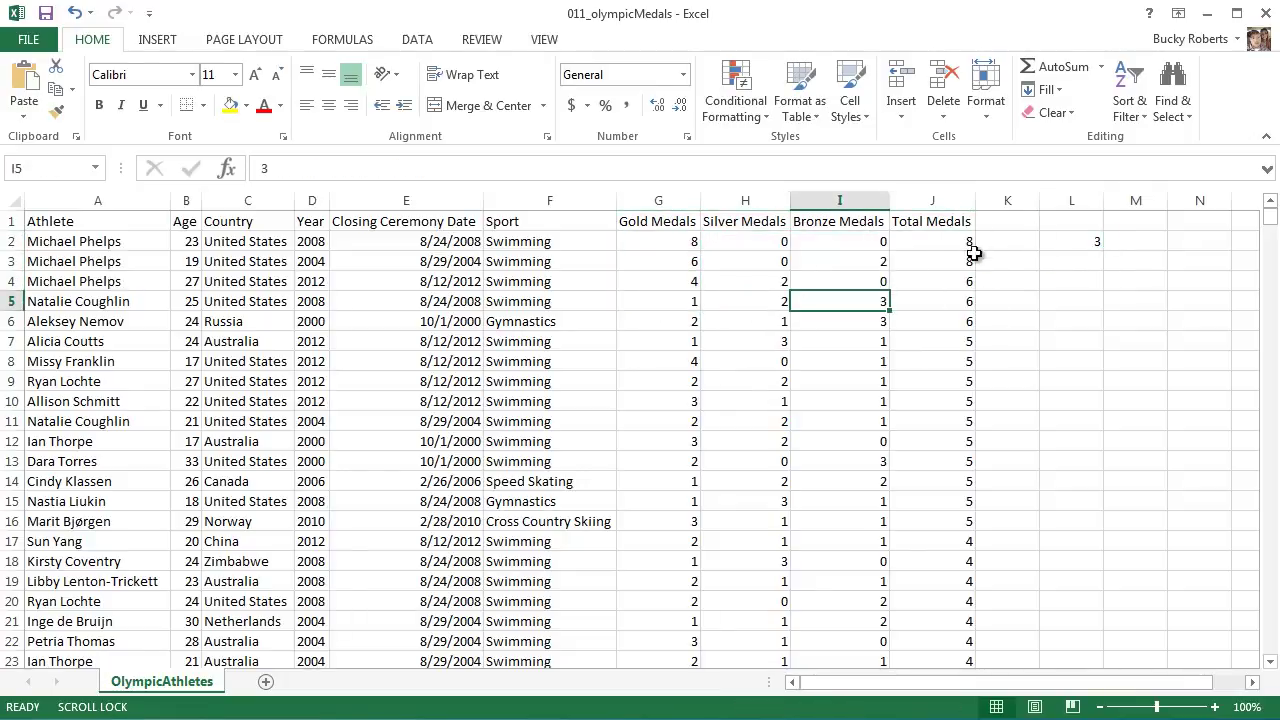
{"action": "left_click", "coordinate": [968, 250]}
{"action": "left_click", "coordinate": [686, 243]}
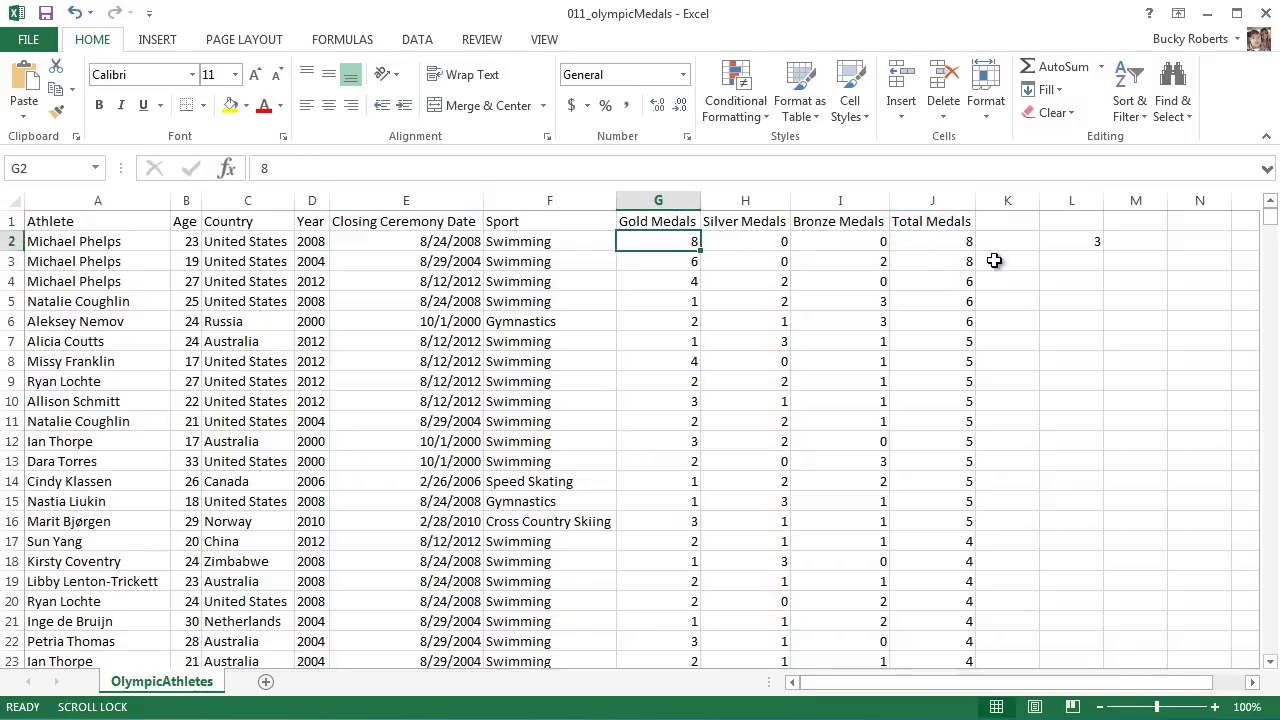
{"action": "left_click", "coordinate": [1081, 242]}
{"action": "left_click", "coordinate": [456, 169]}
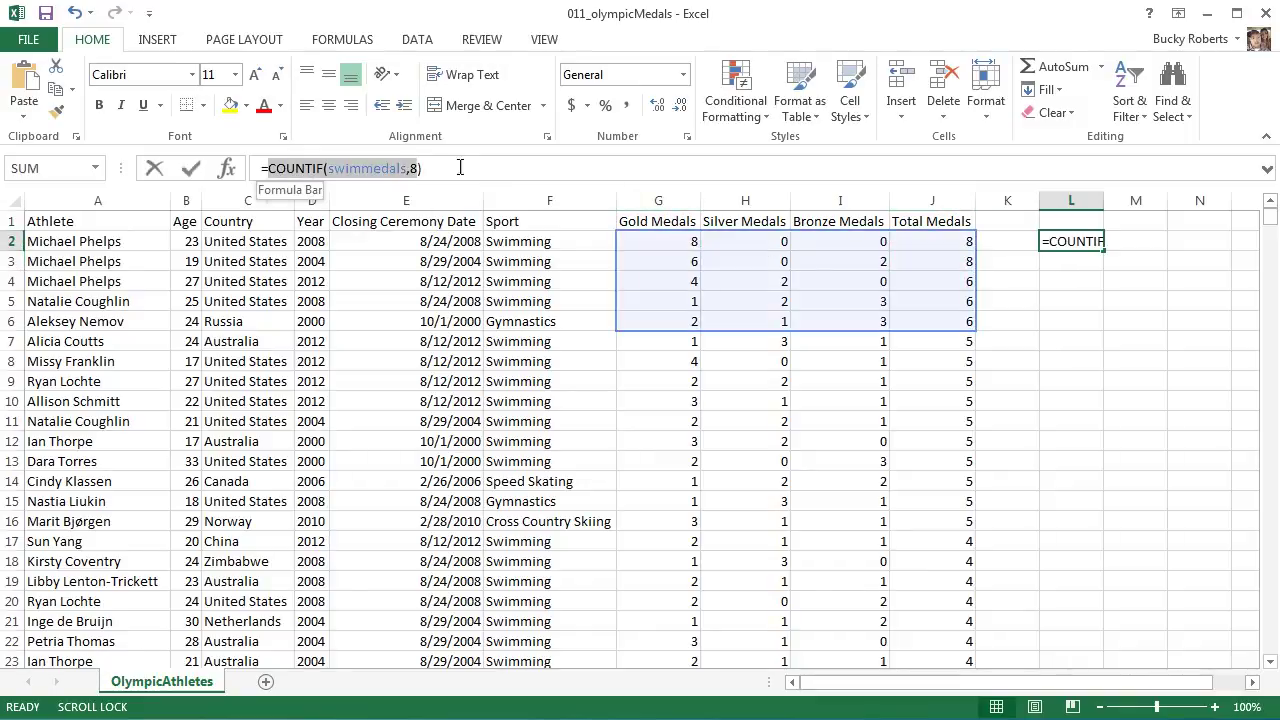
{"action": "left_click", "coordinate": [453, 169]}
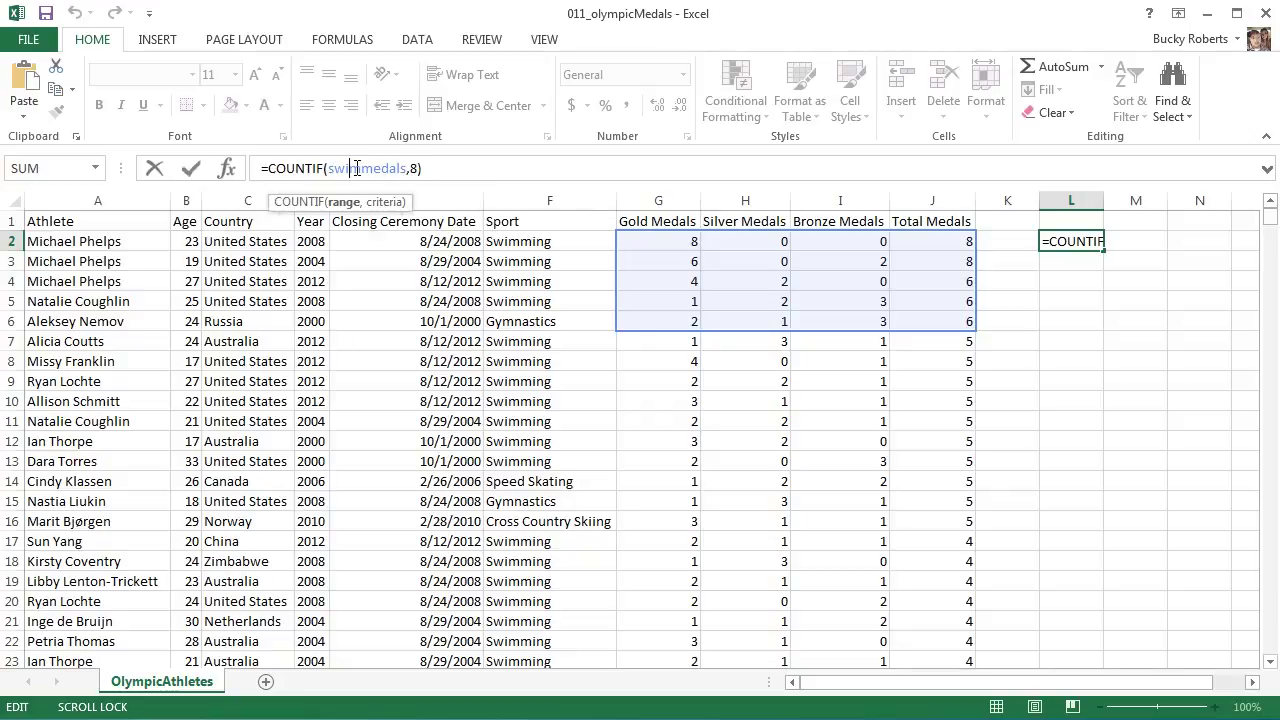
{"action": "double_click", "coordinate": [358, 168]}
{"action": "left_click", "coordinate": [410, 169]}
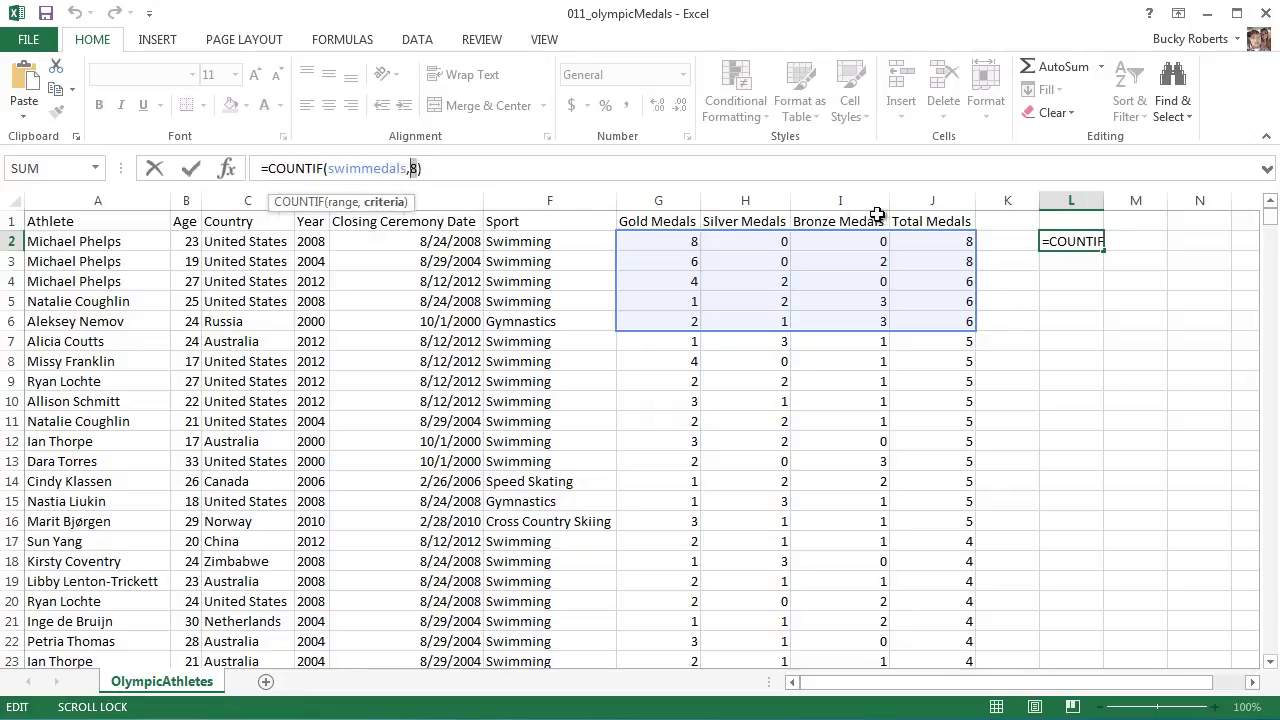
{"action": "left_click", "coordinate": [452, 169]}
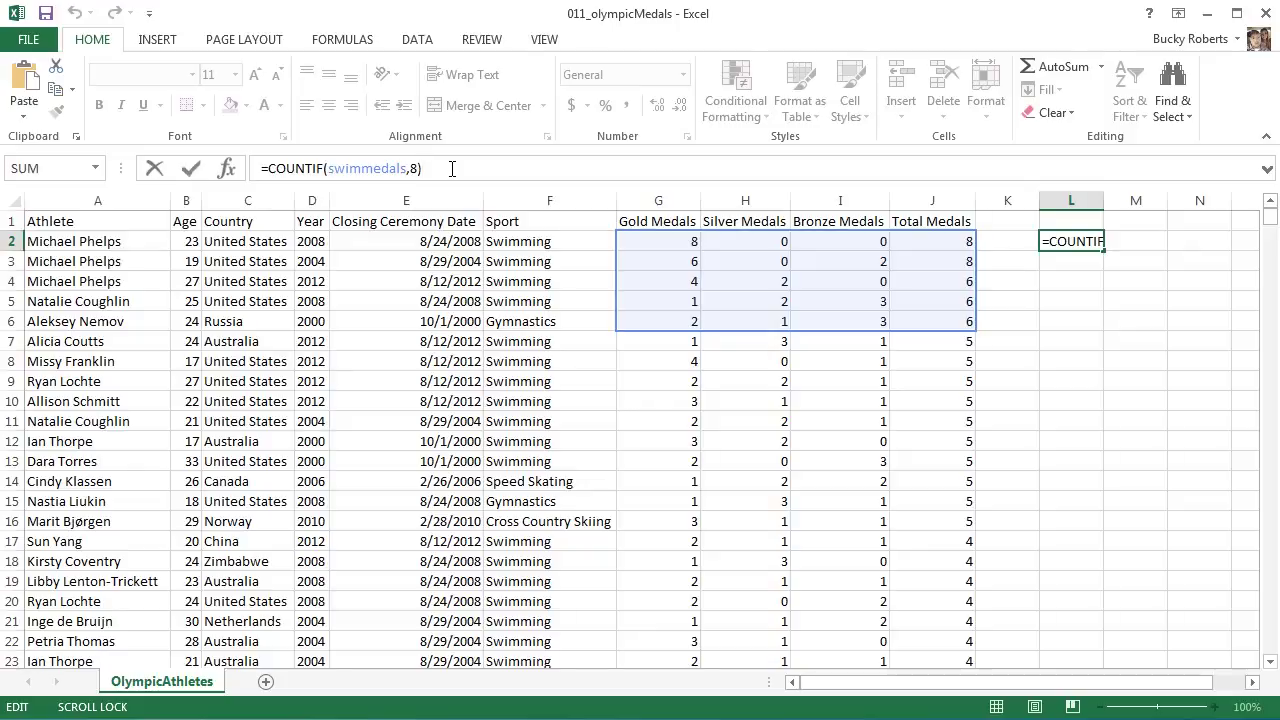
{"action": "key", "text": "Return"}
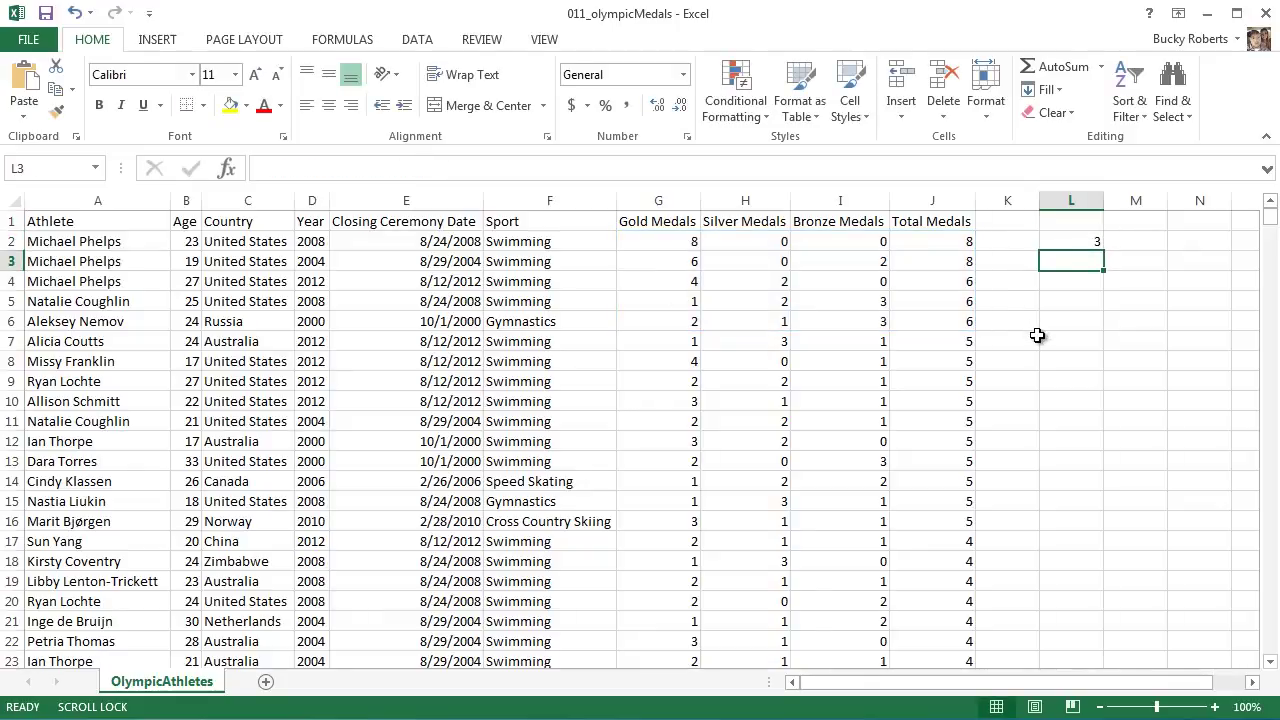